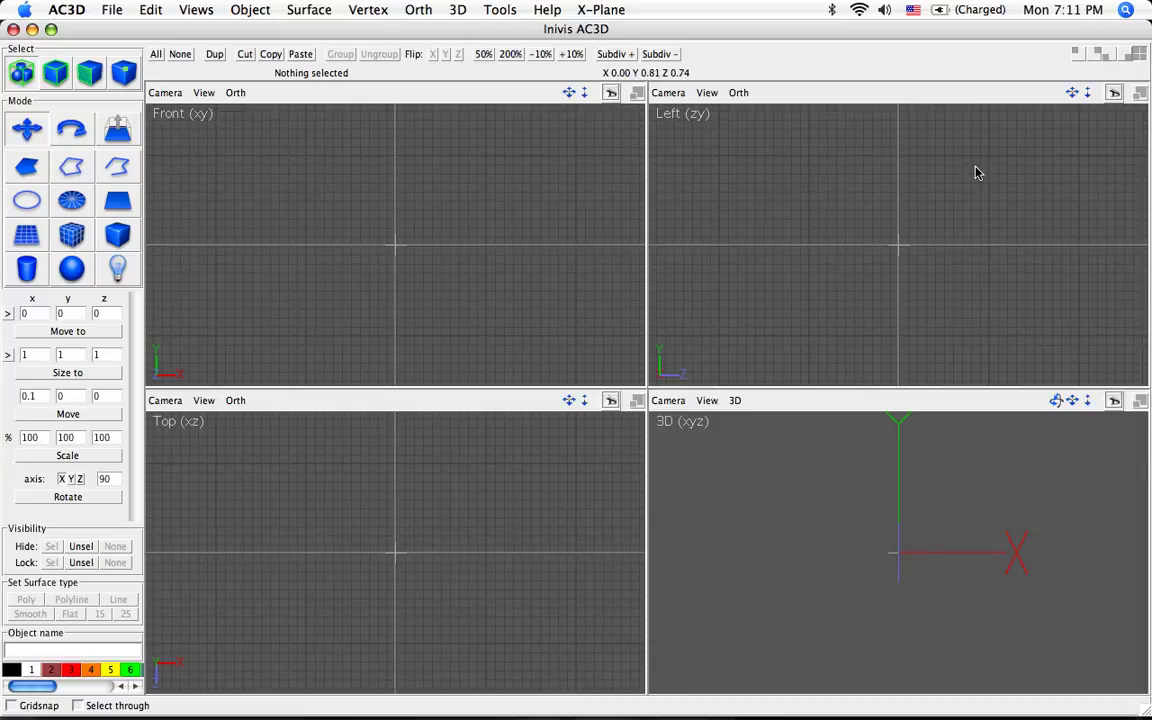
Switch to a single large 3D viewport and orbit it so the X, Y and Z axes show
click(1130, 55)
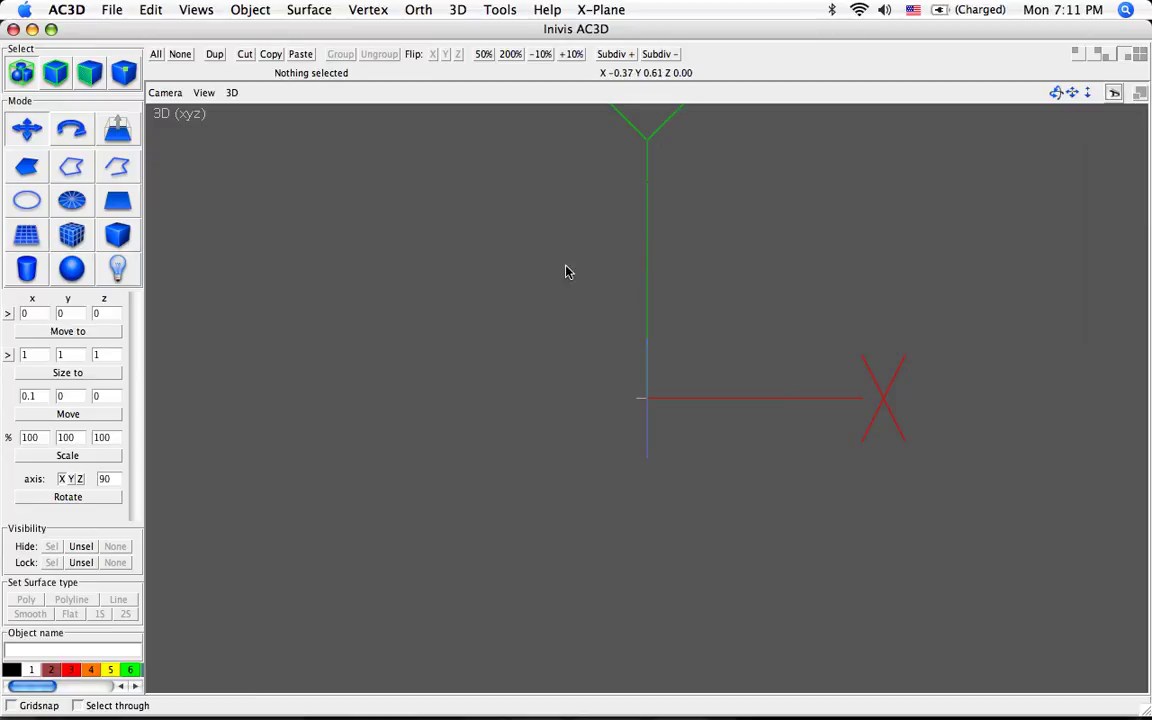
drag(563, 281, 588, 287)
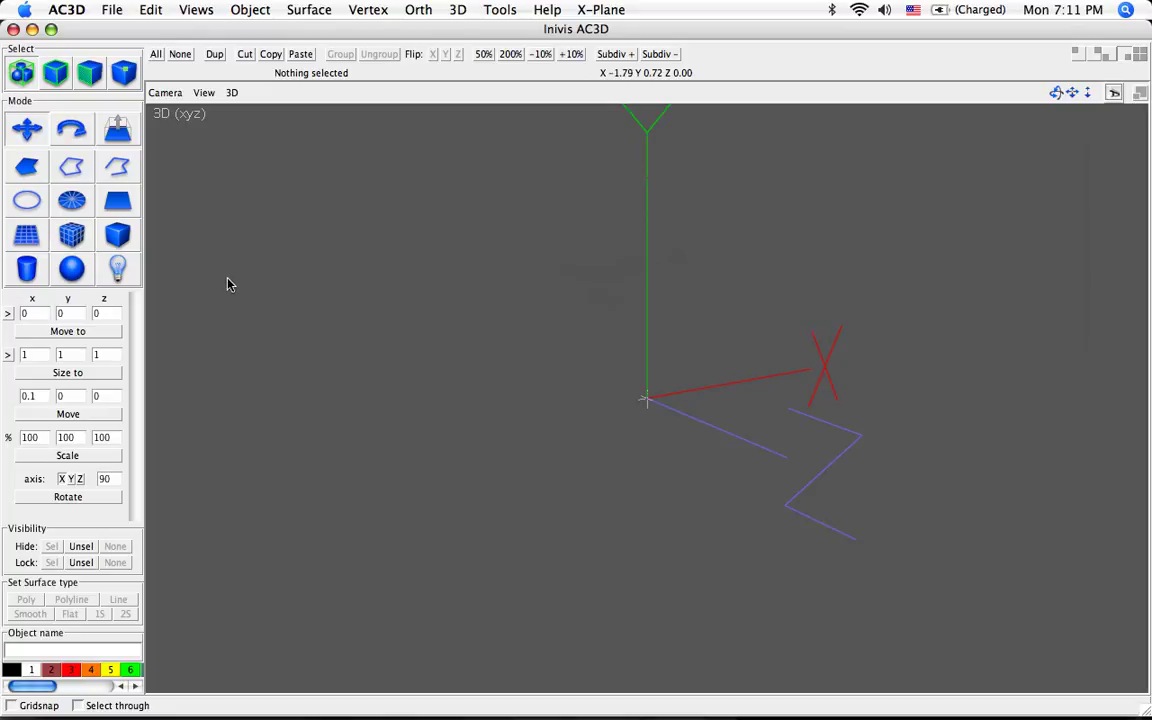
Add a square mesh at the origin, colour it light grey, and rotate it 90° about X
click(27, 234)
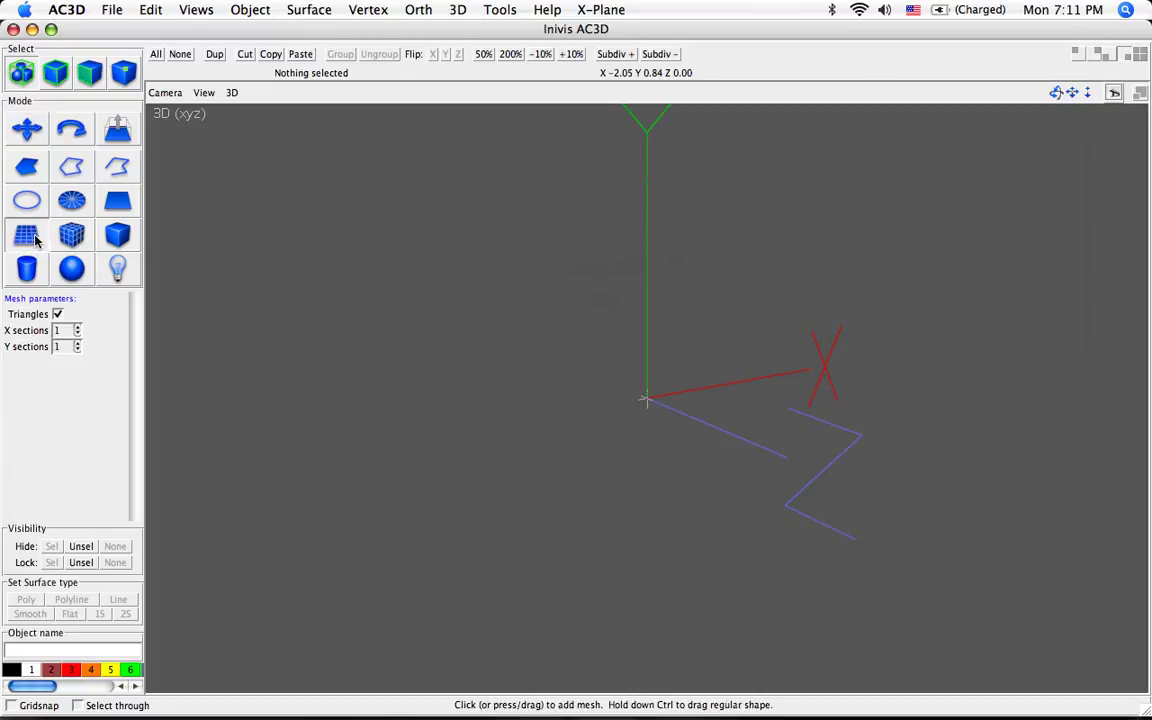
click(650, 396)
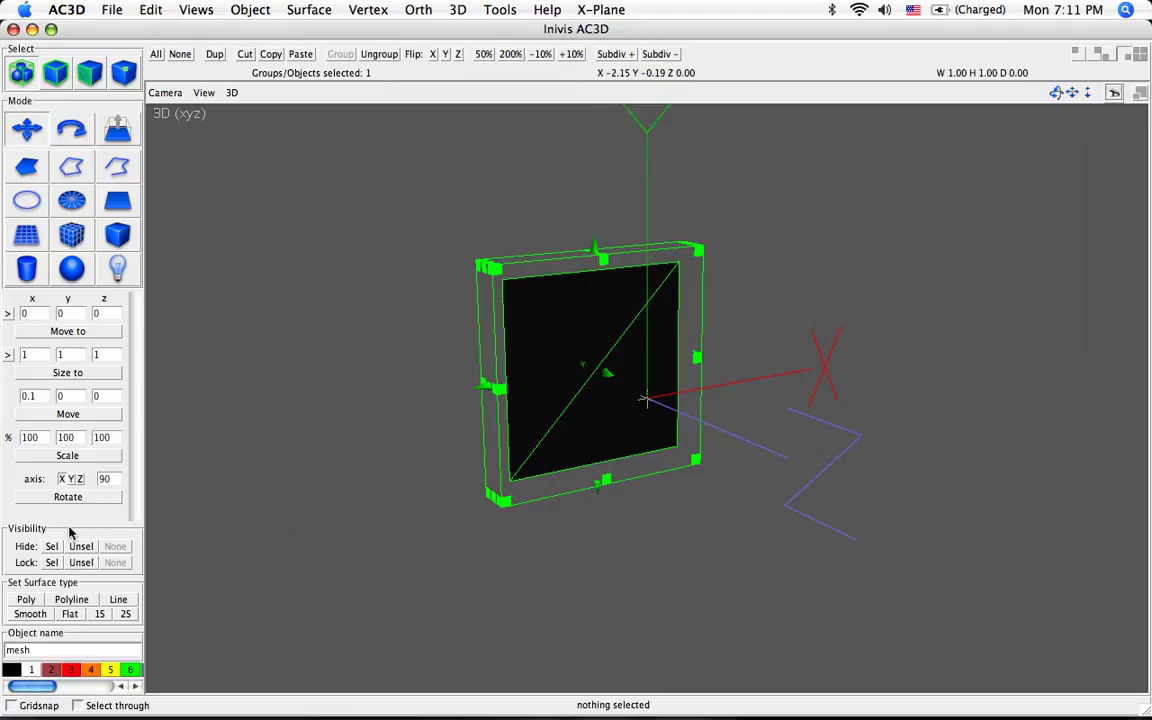
click(69, 333)
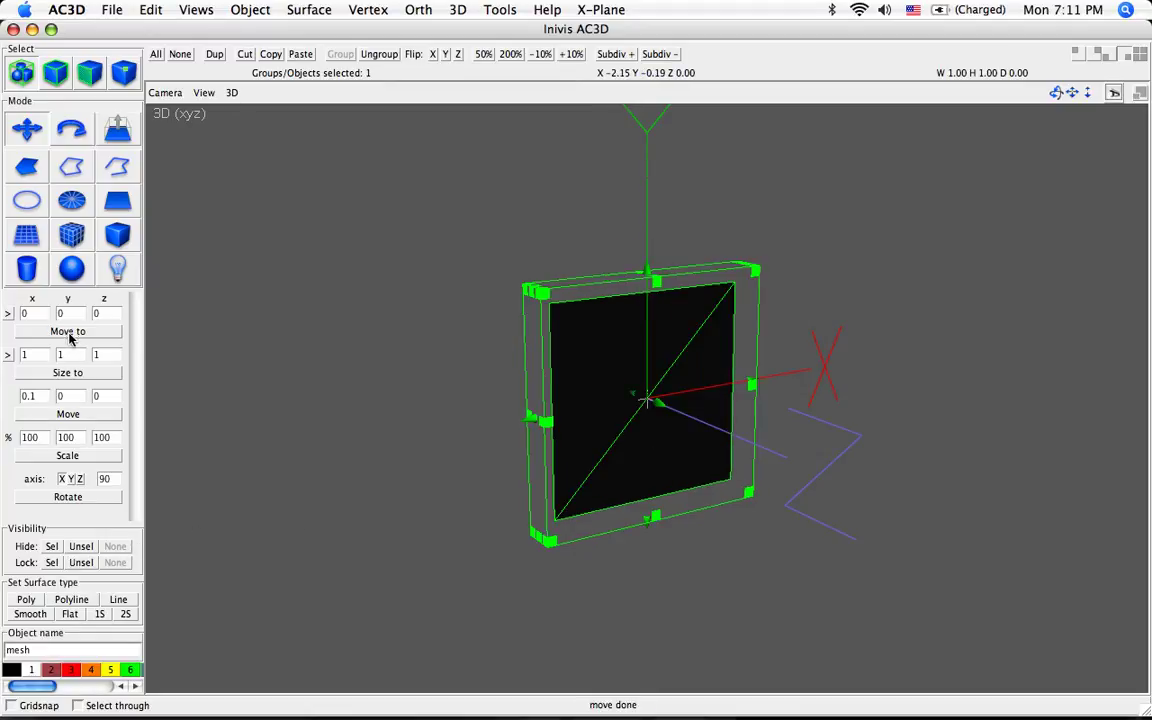
click(33, 670)
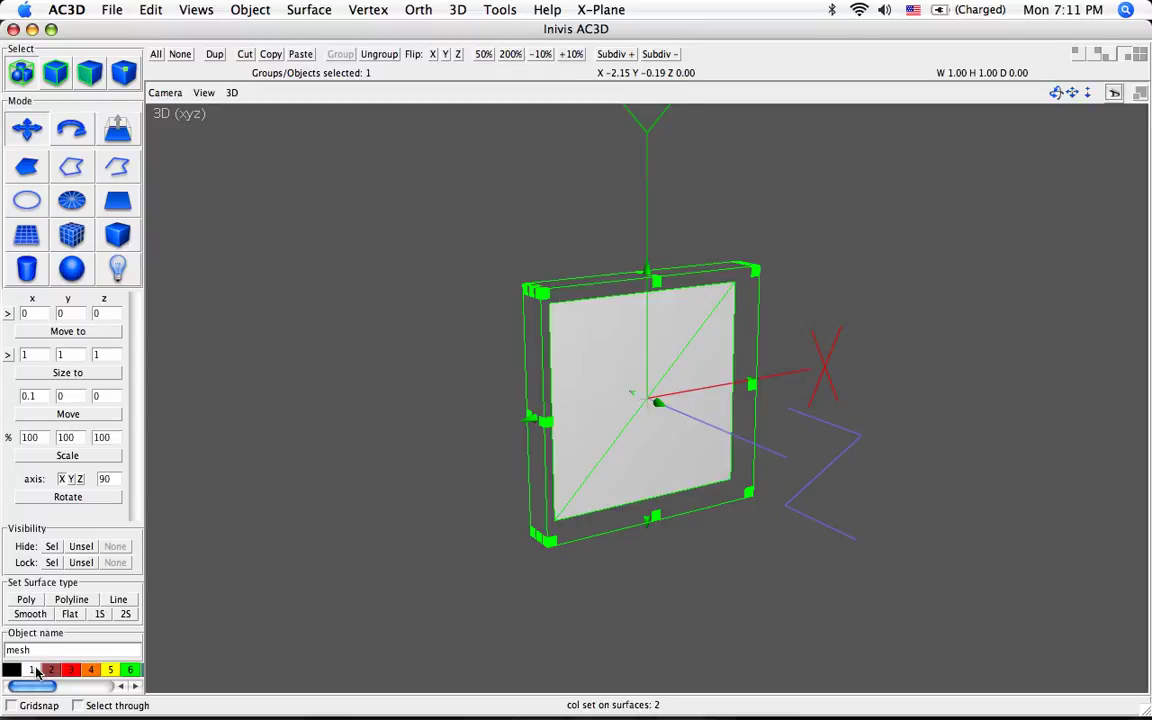
click(68, 496)
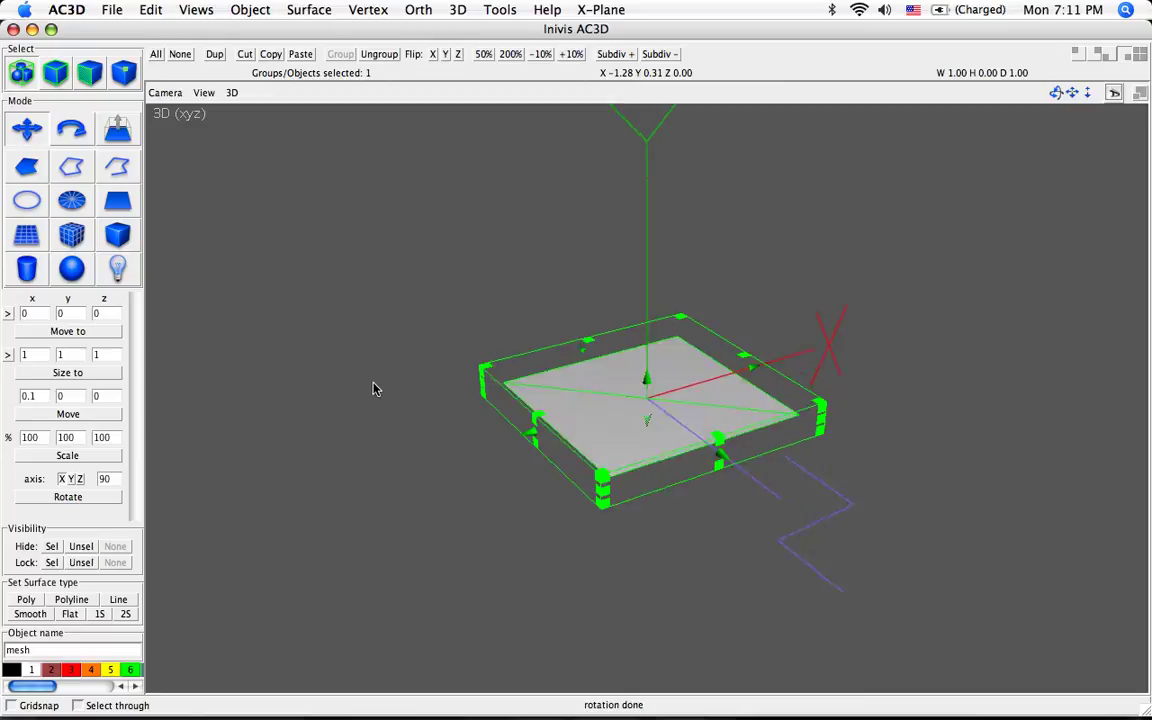
drag(373, 389, 390, 393)
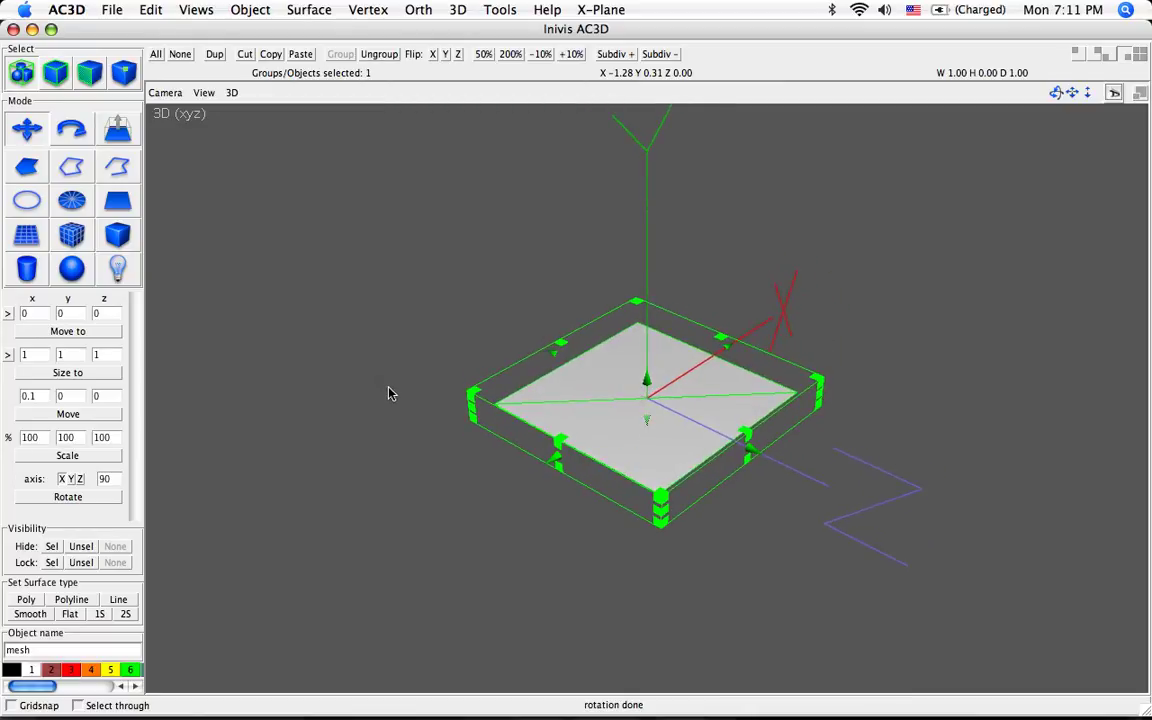
scroll(390, 393, up, 3)
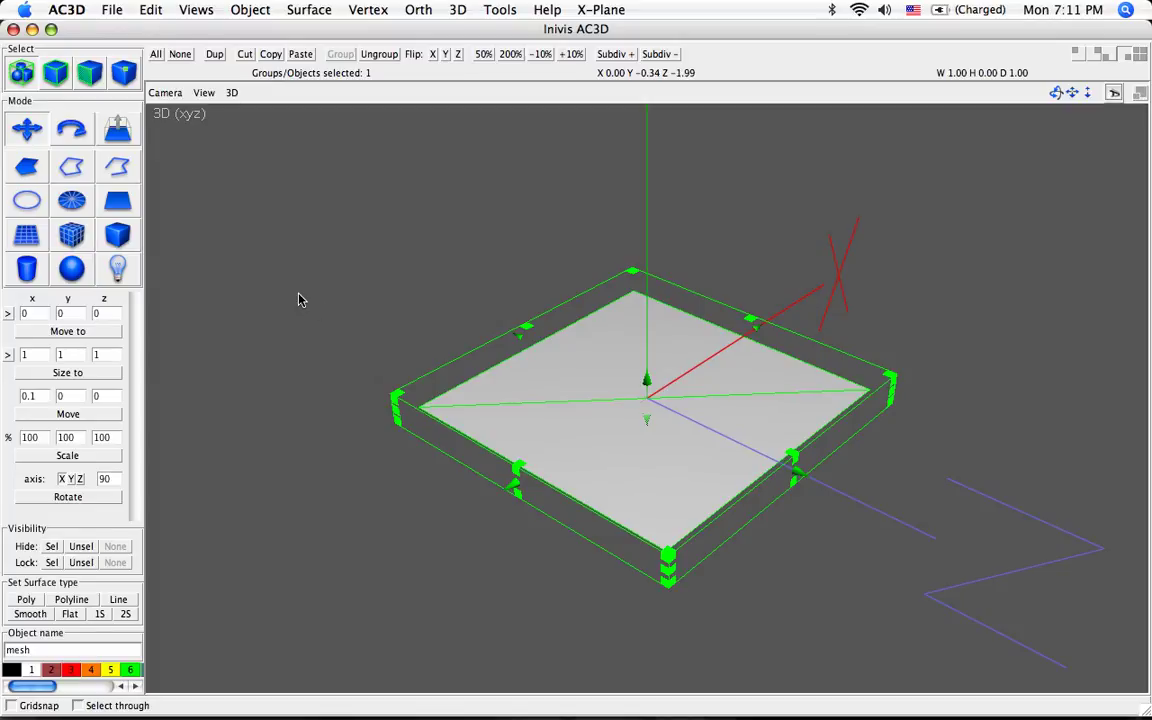
Open the Hierarchy, X-Plane Object Properties and X-Plane Animation Time windows
click(500, 13)
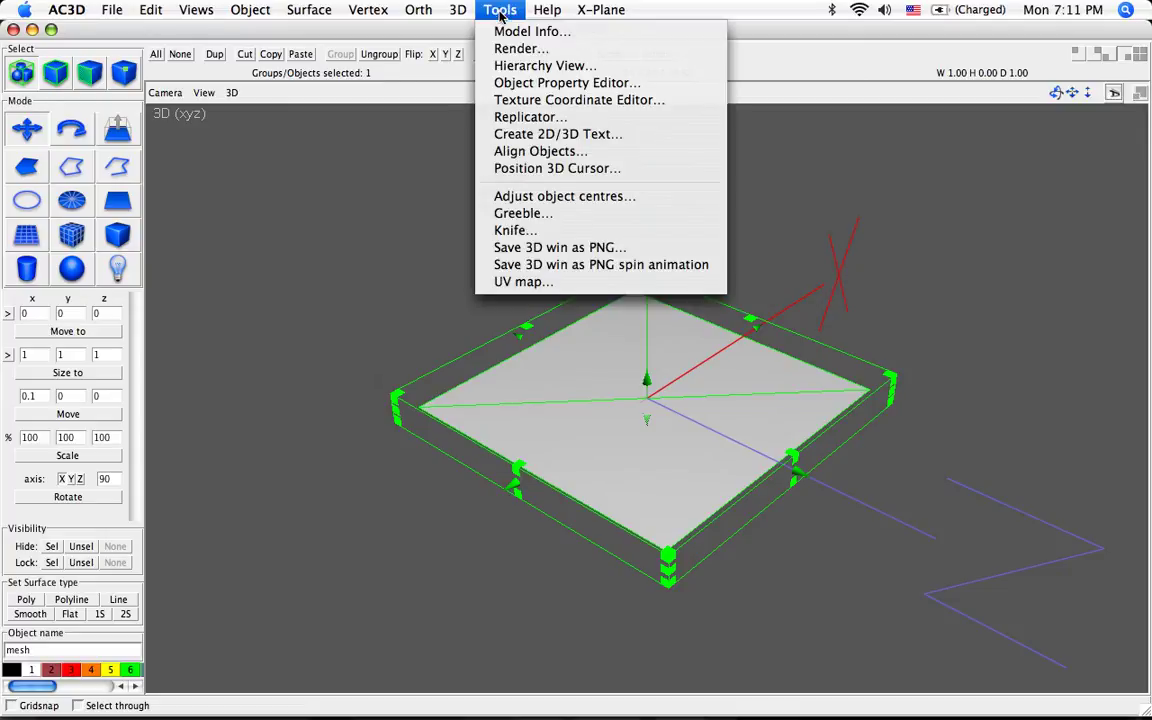
click(503, 68)
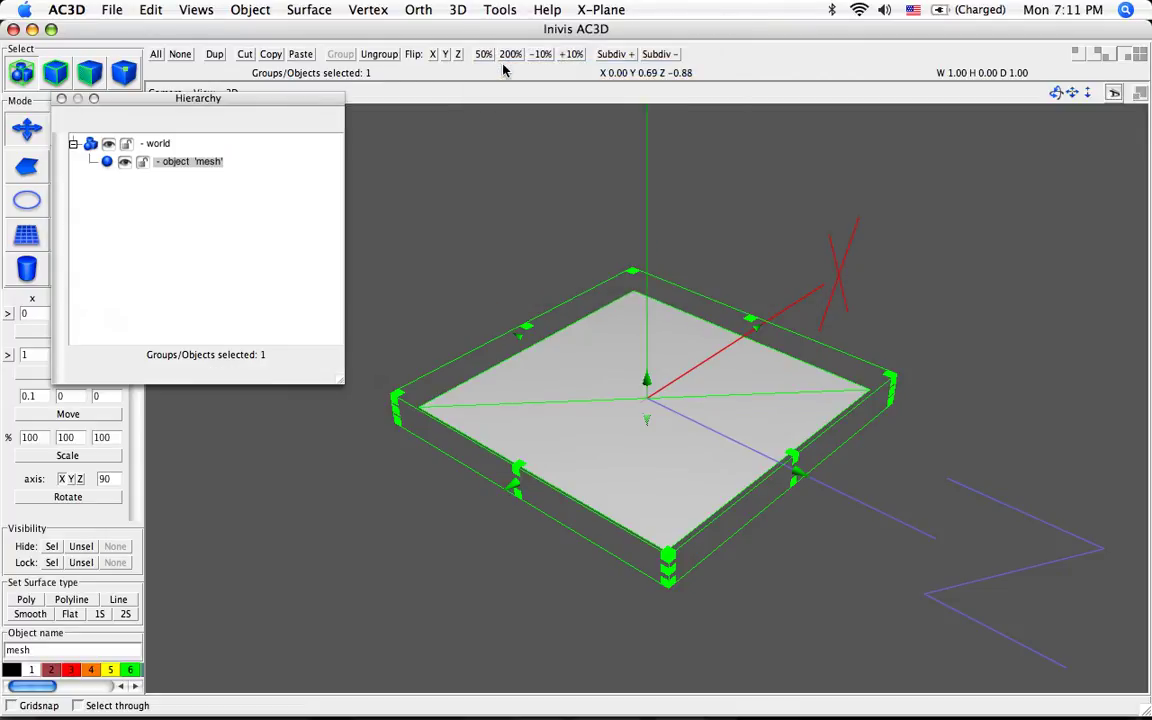
click(590, 10)
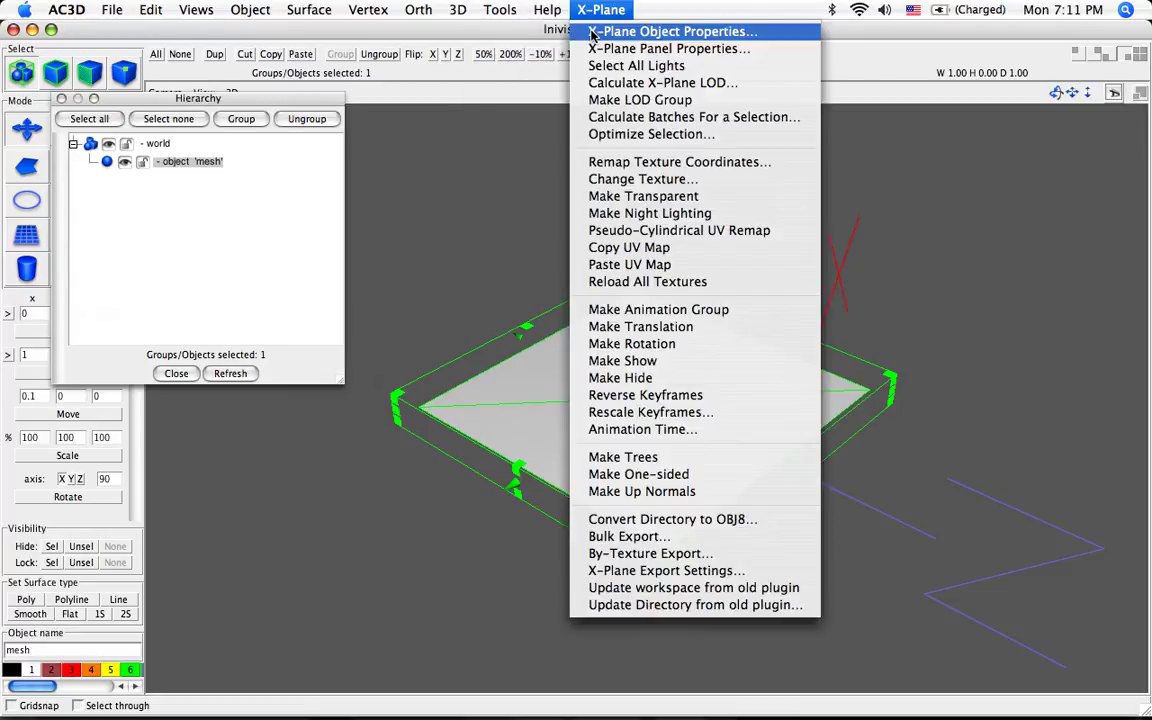
click(593, 33)
click(590, 10)
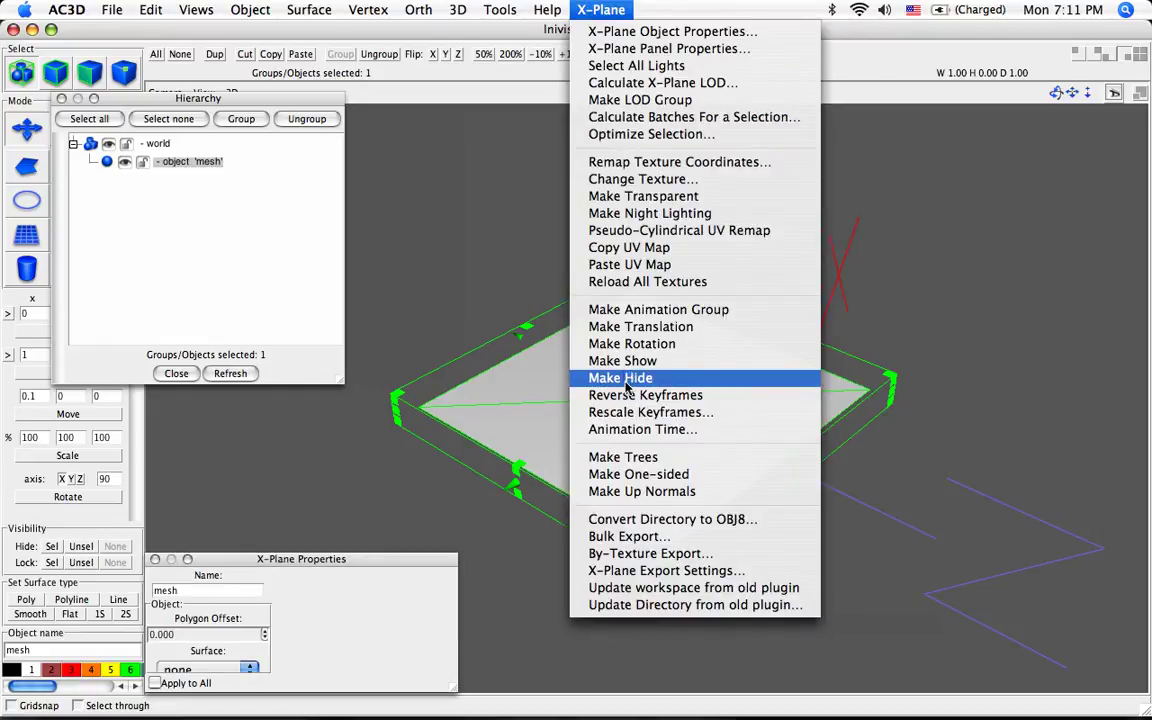
click(627, 430)
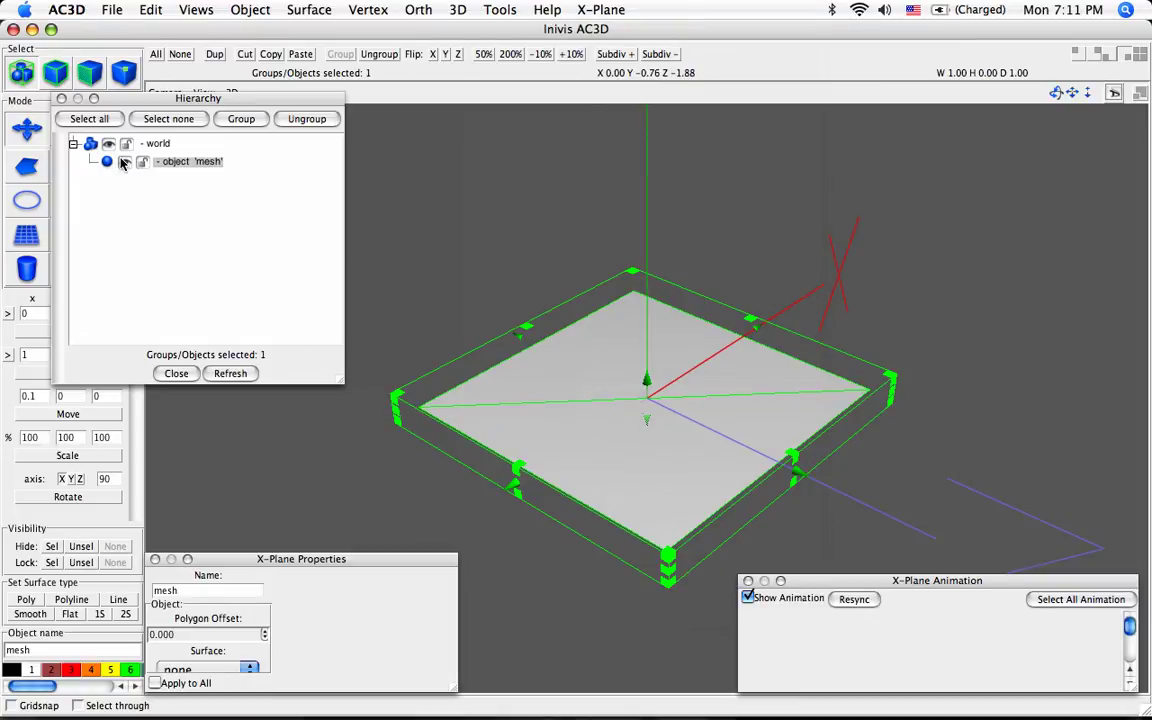
Wrap the plate mesh in a new 'Animation' group and expand it in the hierarchy
click(55, 72)
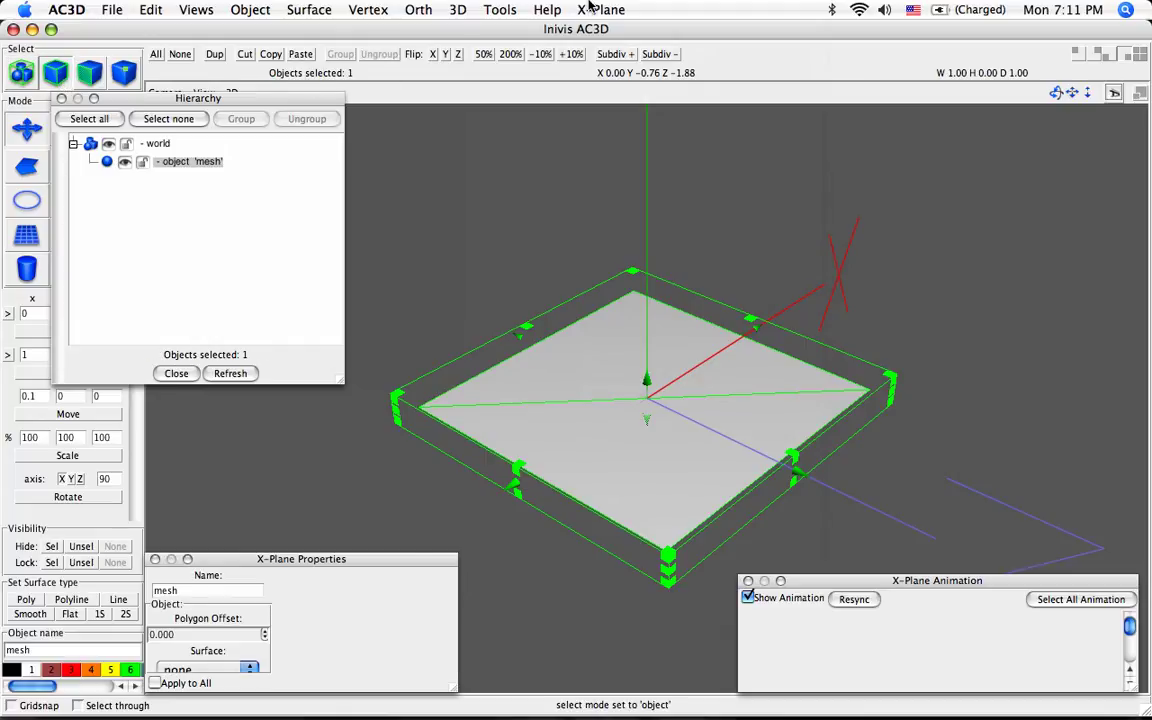
click(592, 8)
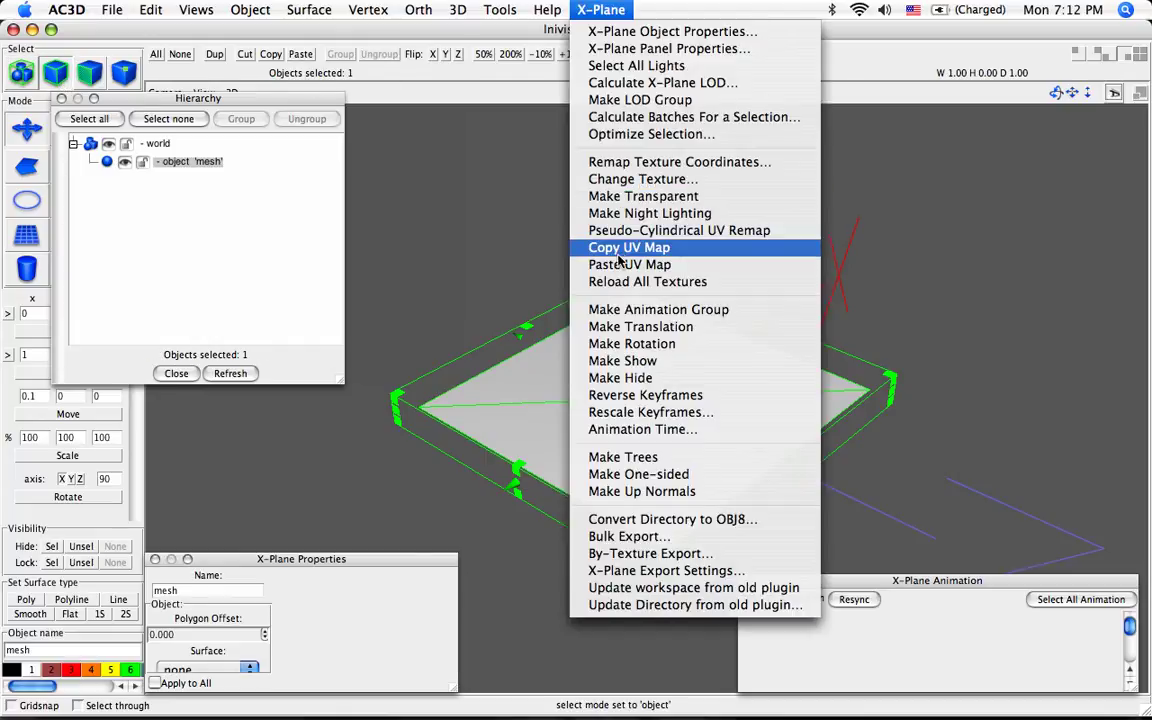
click(618, 310)
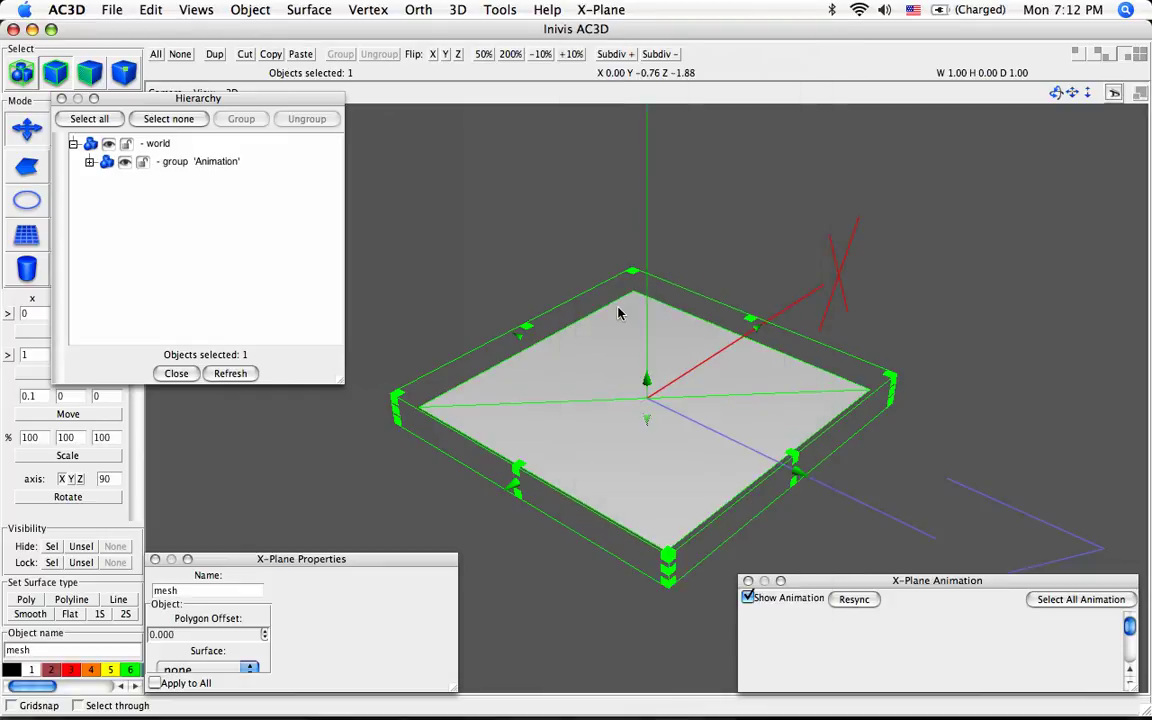
click(89, 162)
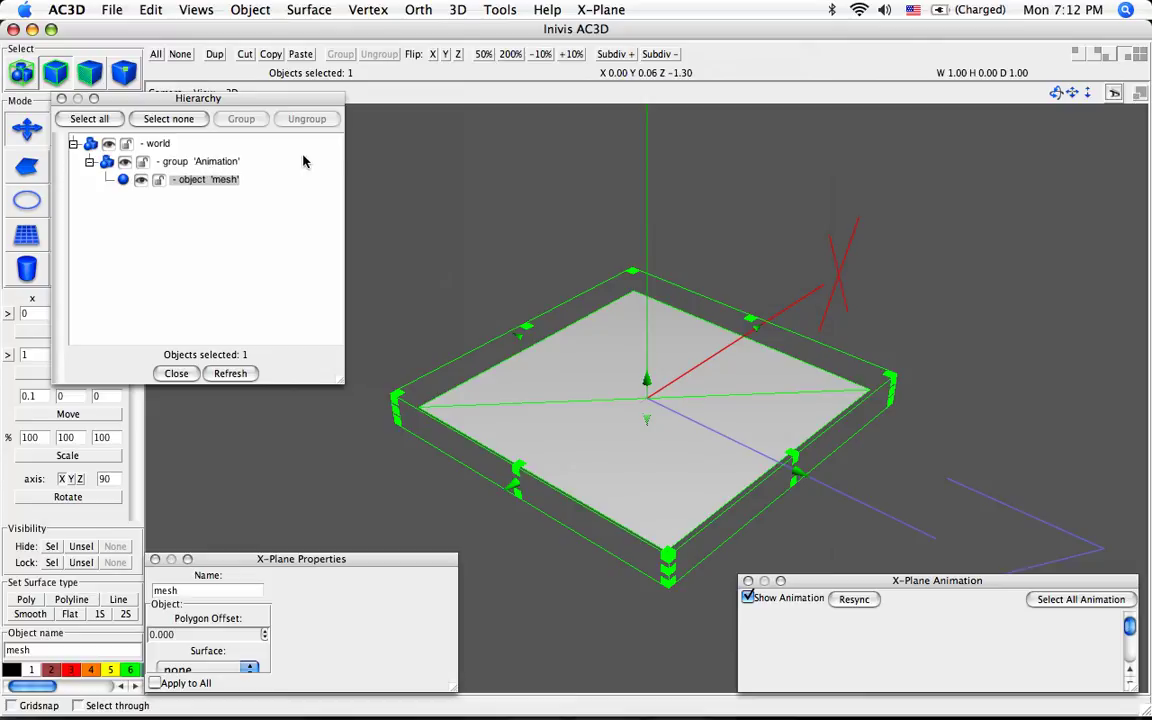
click(597, 10)
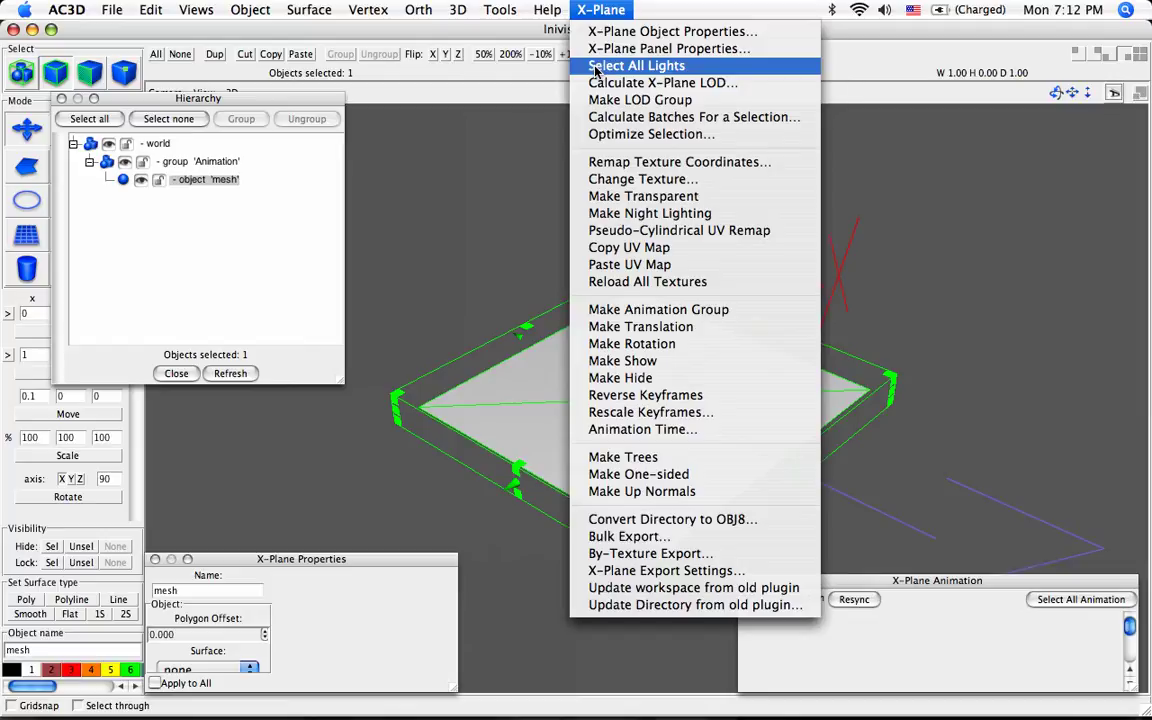
Add a rotation object to the group, turn it 90° about Y, and raise it
click(608, 344)
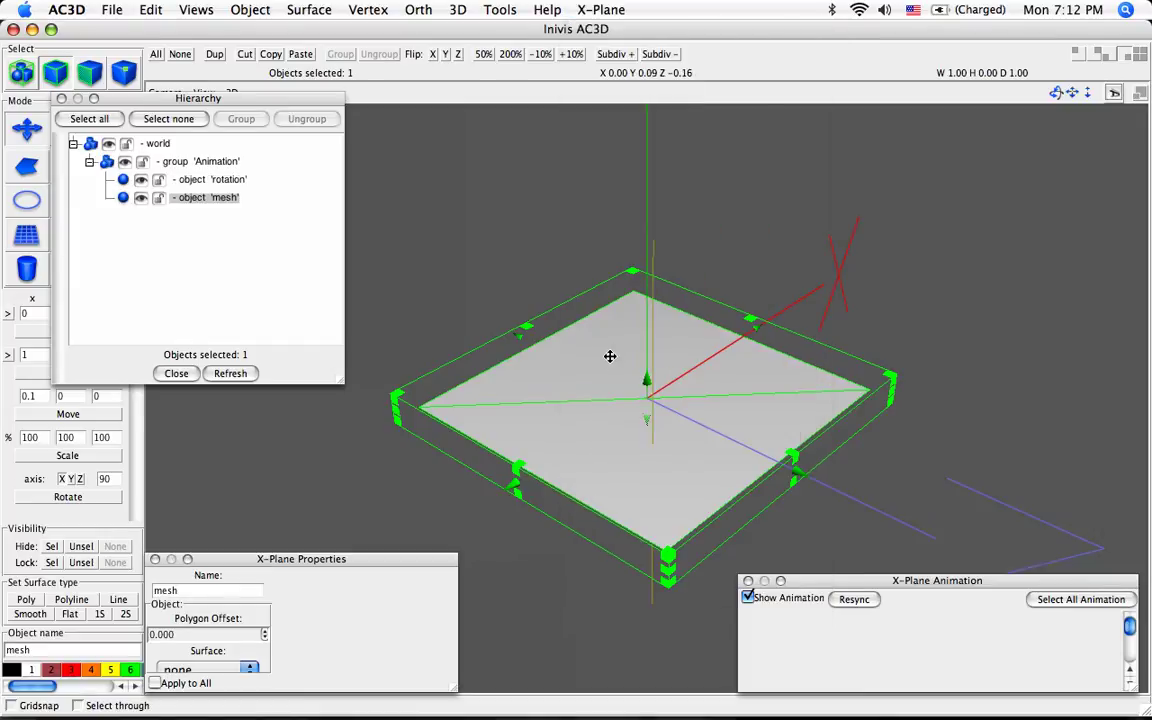
drag(610, 356, 617, 342)
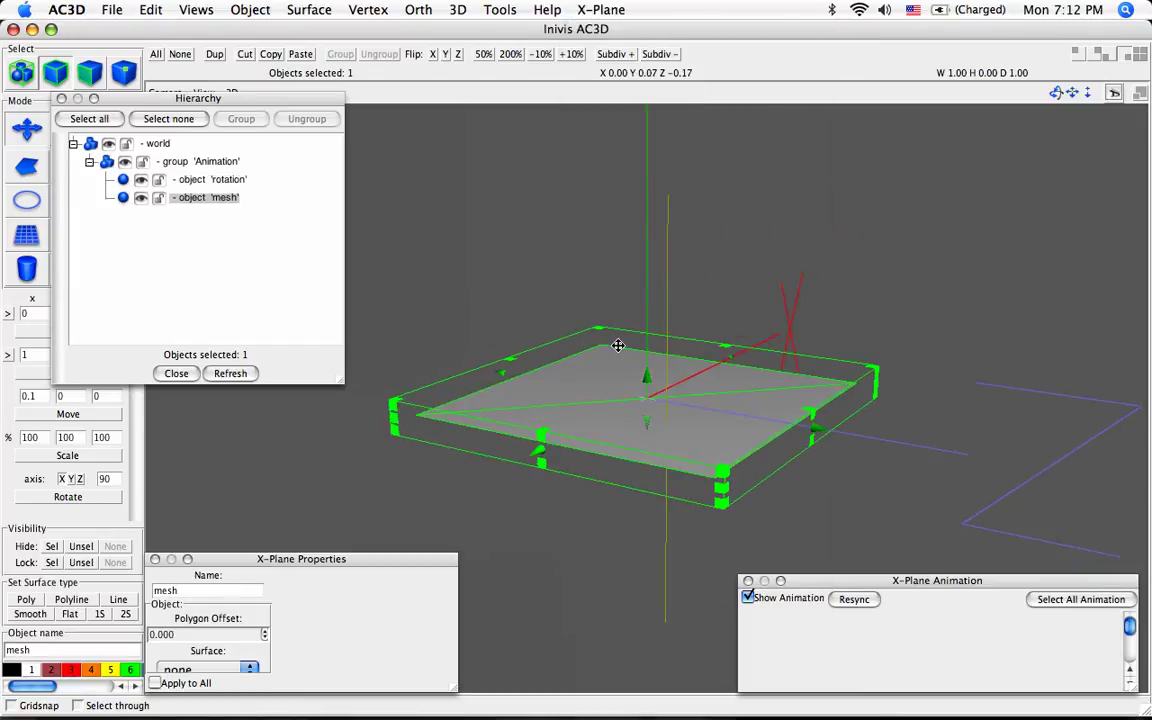
click(666, 275)
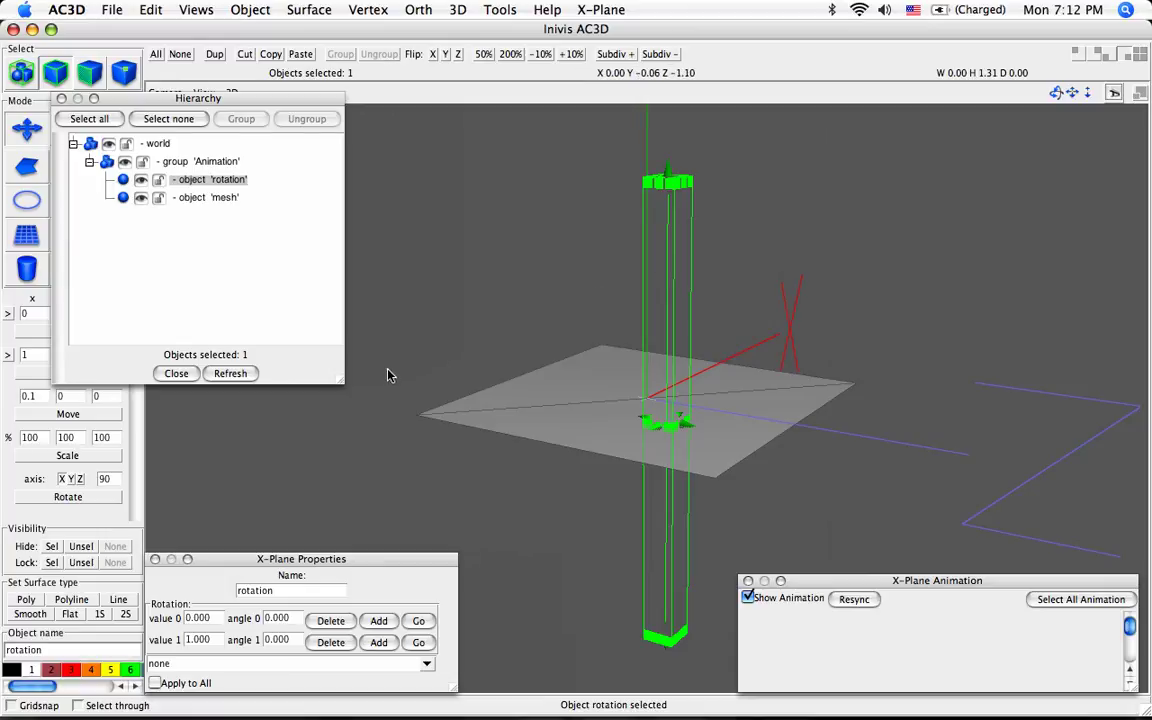
click(71, 479)
click(86, 498)
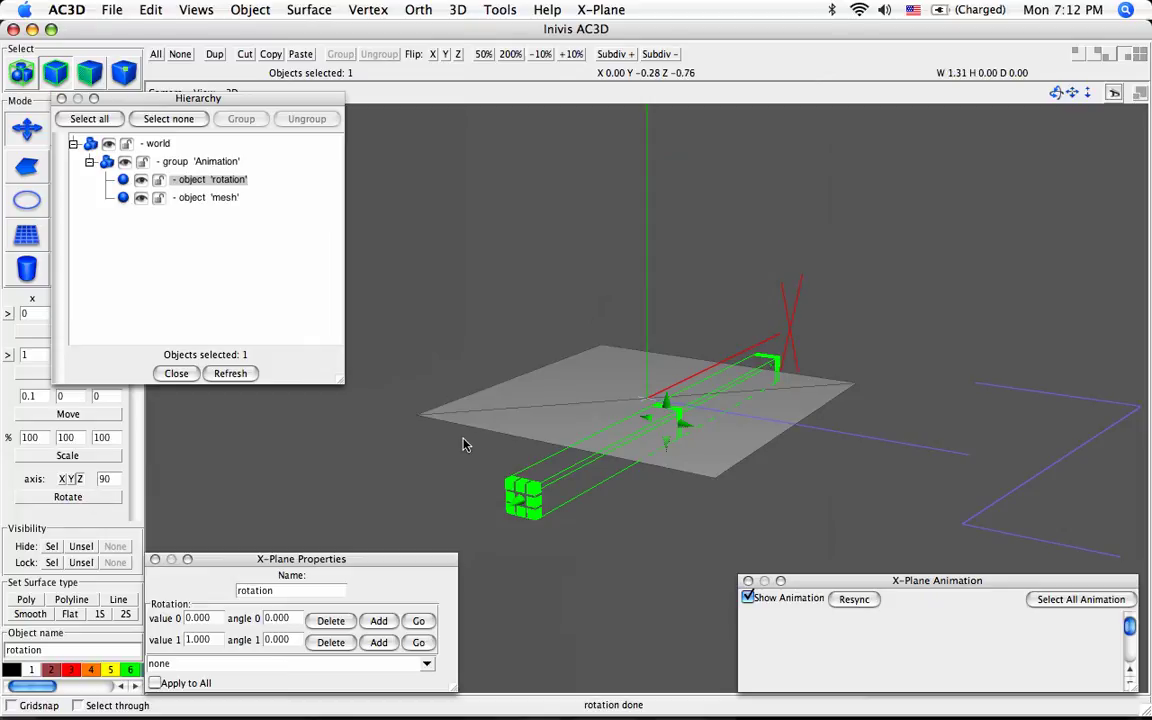
drag(665, 400, 652, 322)
right_drag(637, 323, 651, 316)
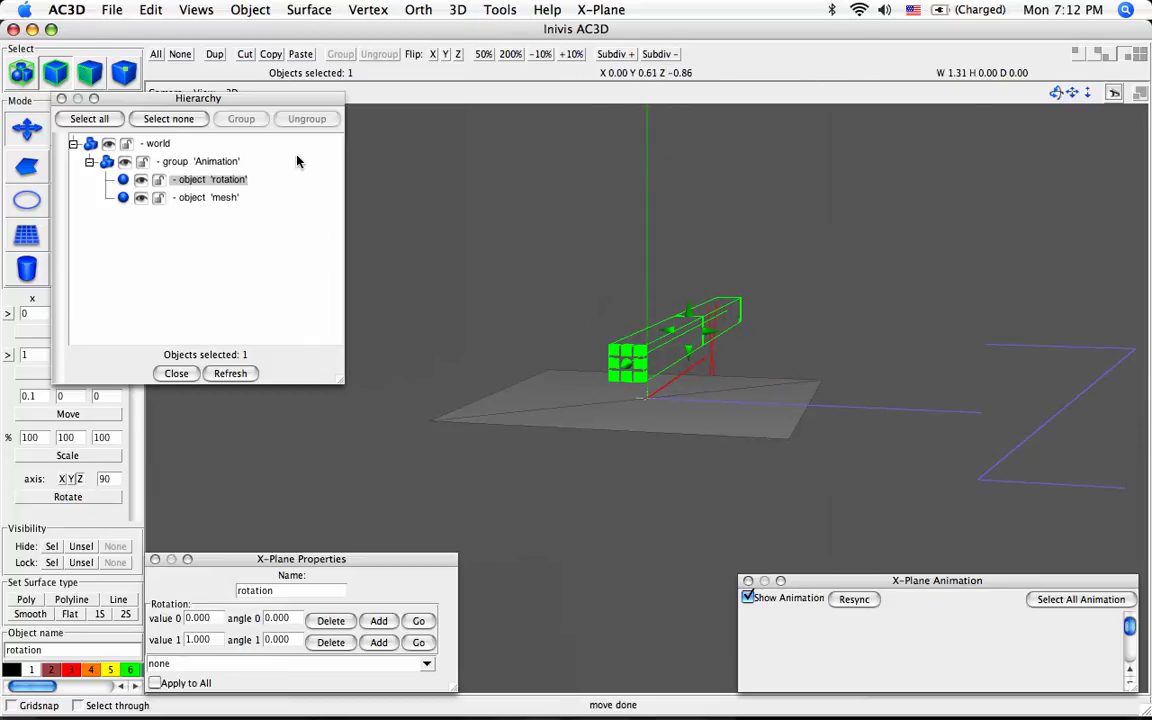
Select the rotation bar's vertices with a plate corner and move them onto the plate edge
click(125, 73)
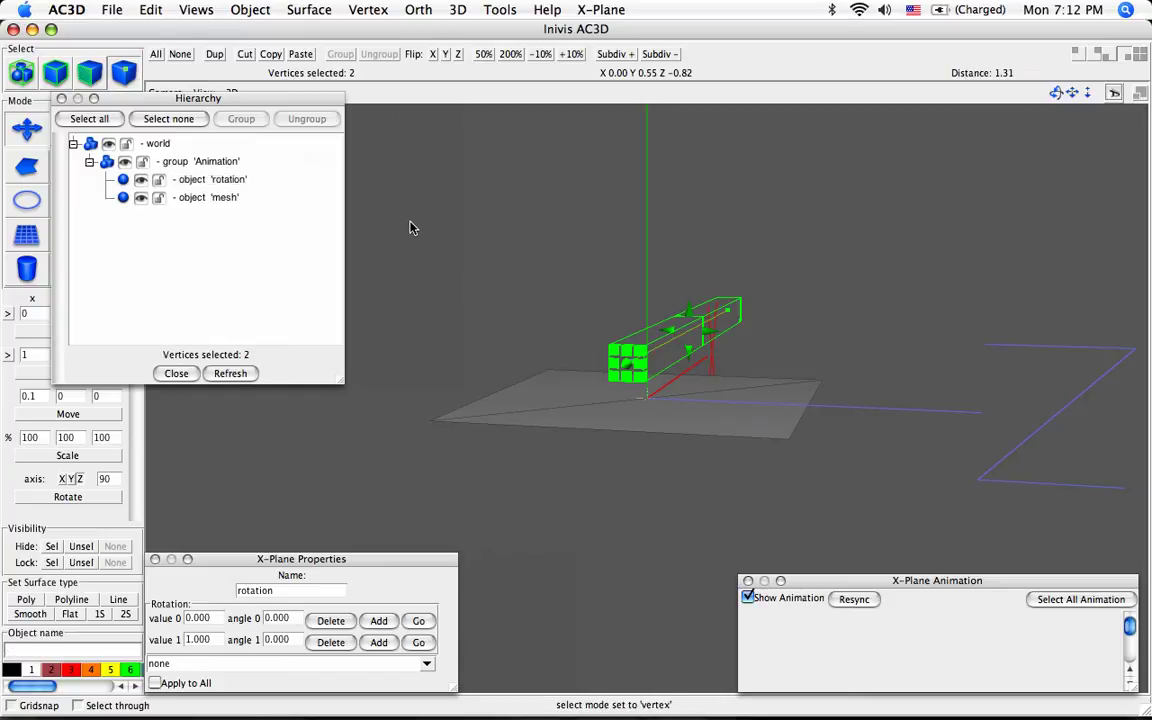
right_drag(438, 393, 437, 399)
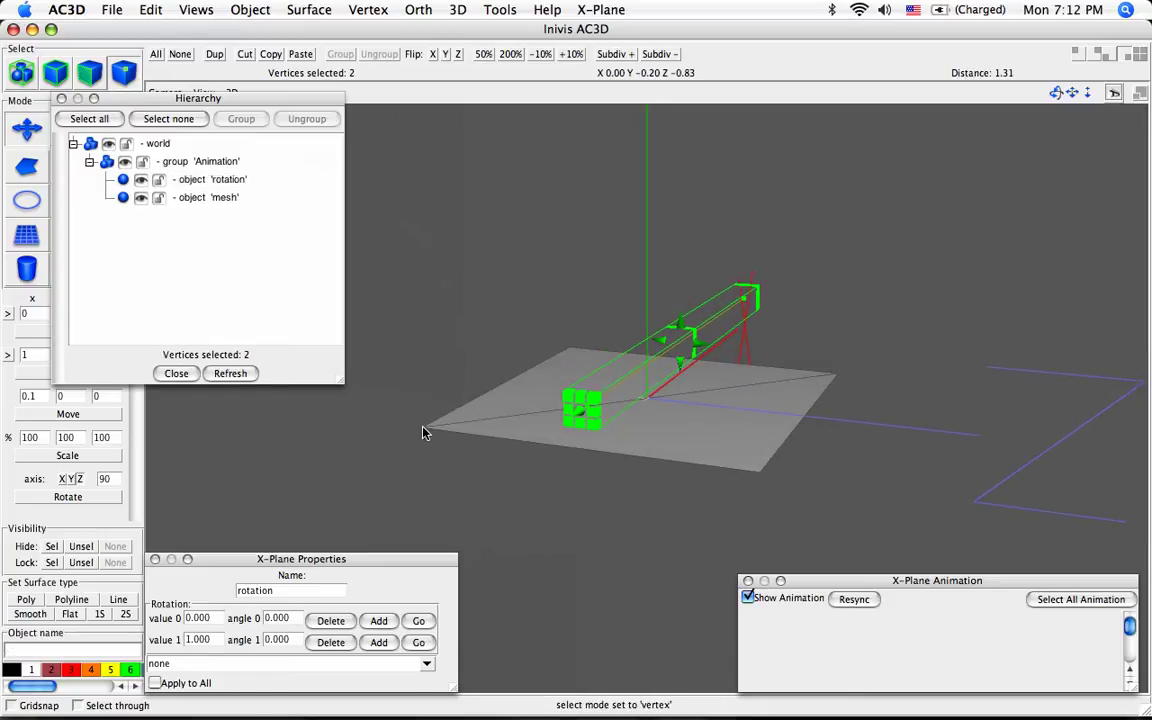
click(423, 430)
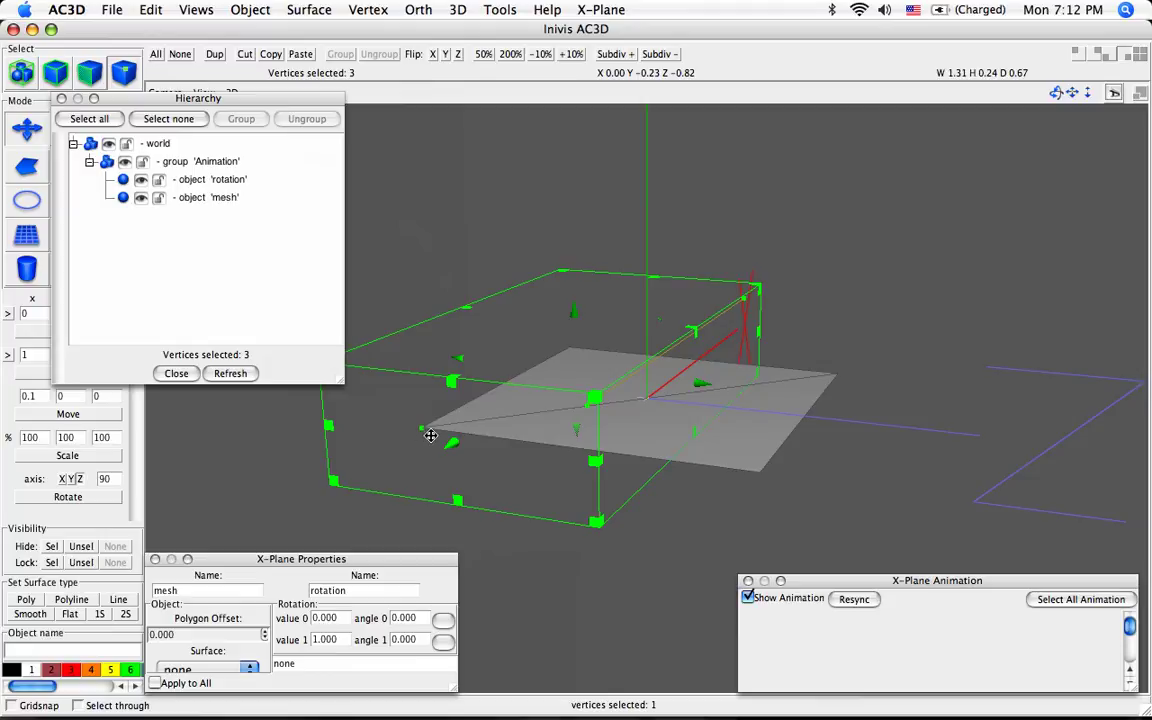
right_drag(571, 391, 603, 353)
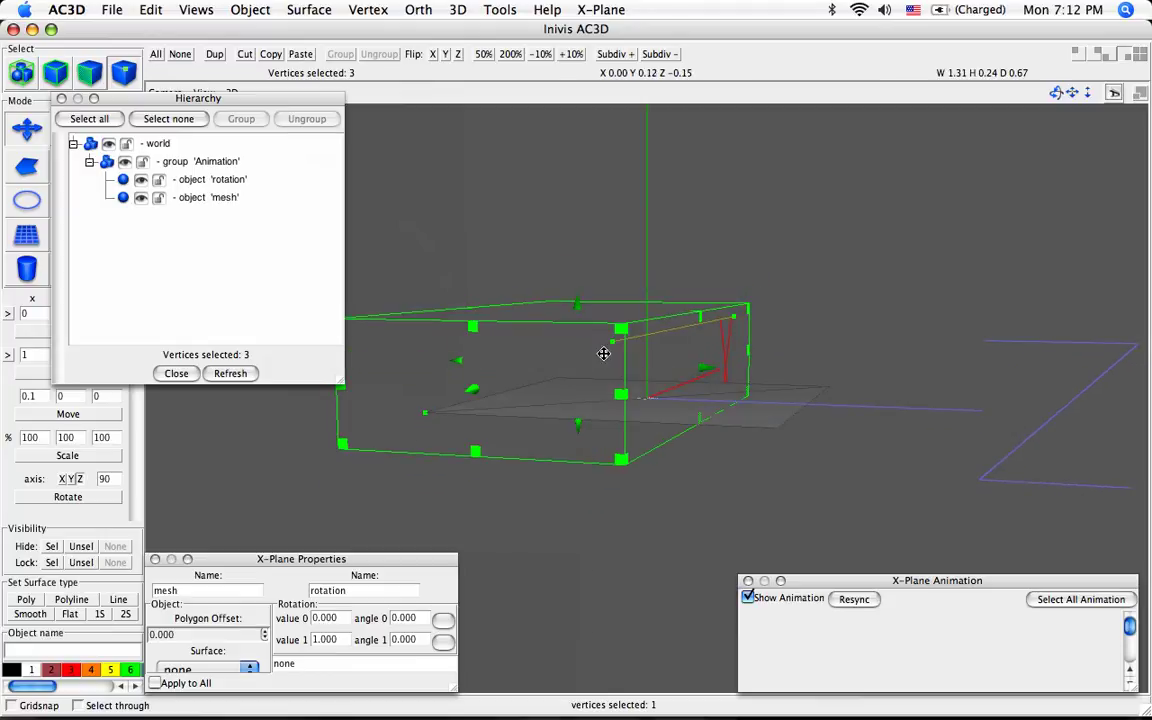
drag(603, 353, 448, 389)
right_drag(448, 389, 424, 391)
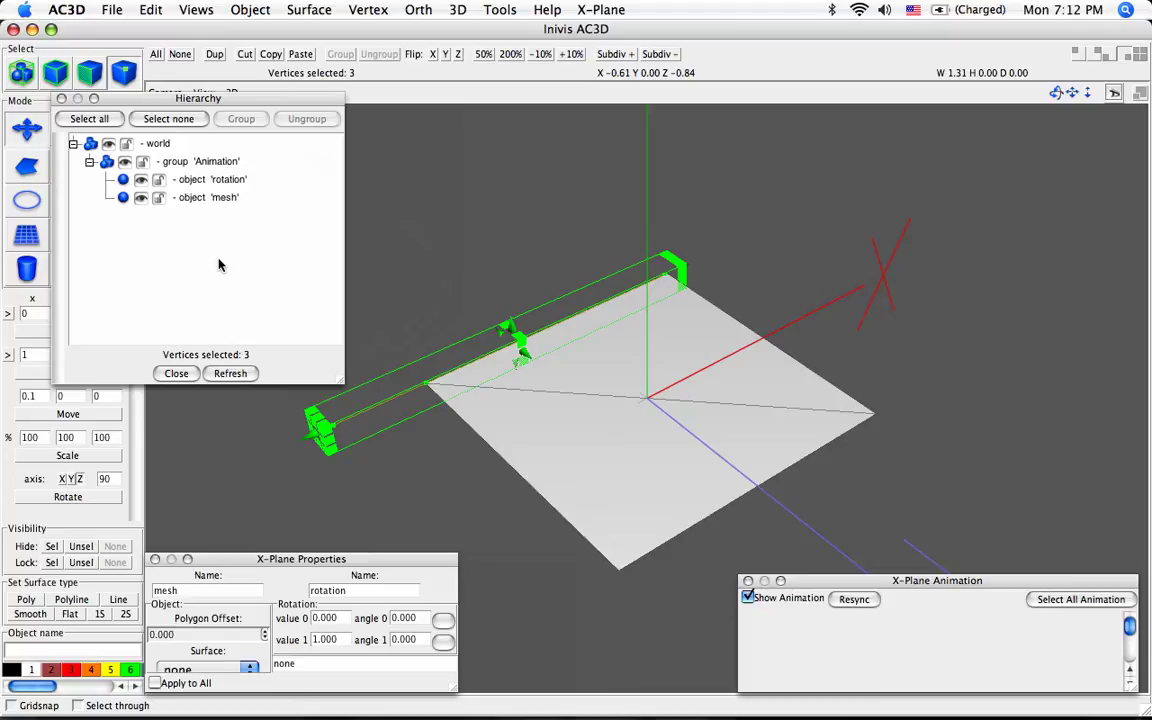
Set the rotation object's angle 1 to 60 and preview the plate swinging on its hinge
click(55, 72)
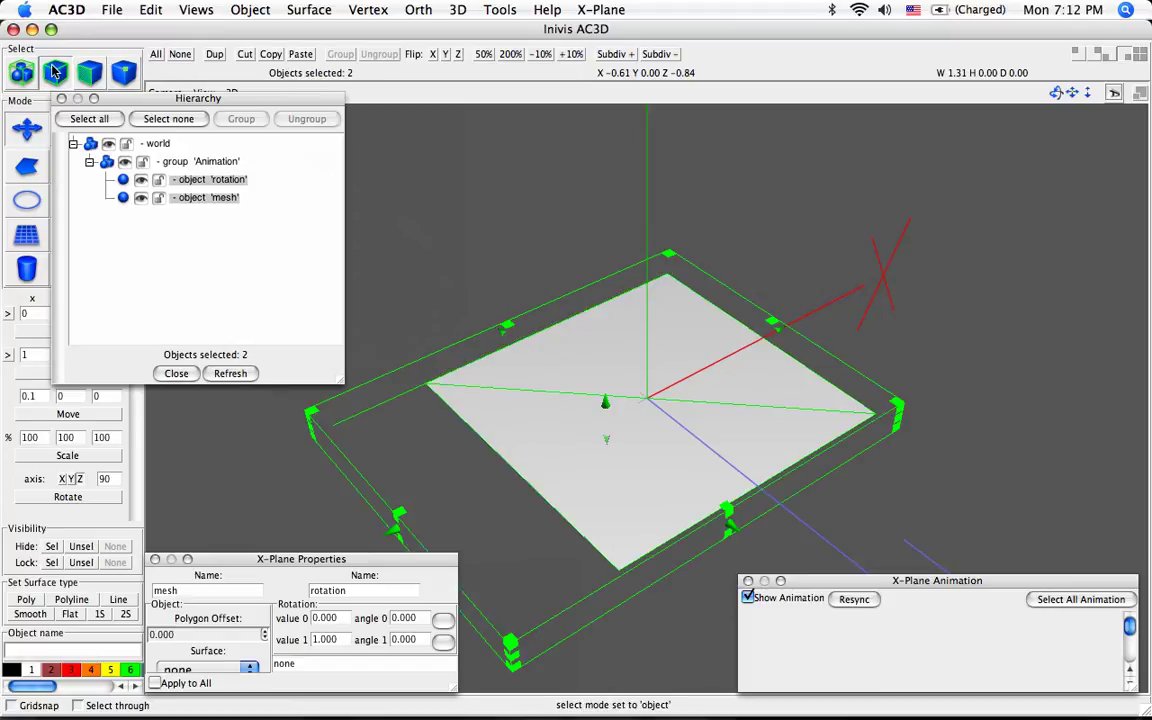
click(462, 188)
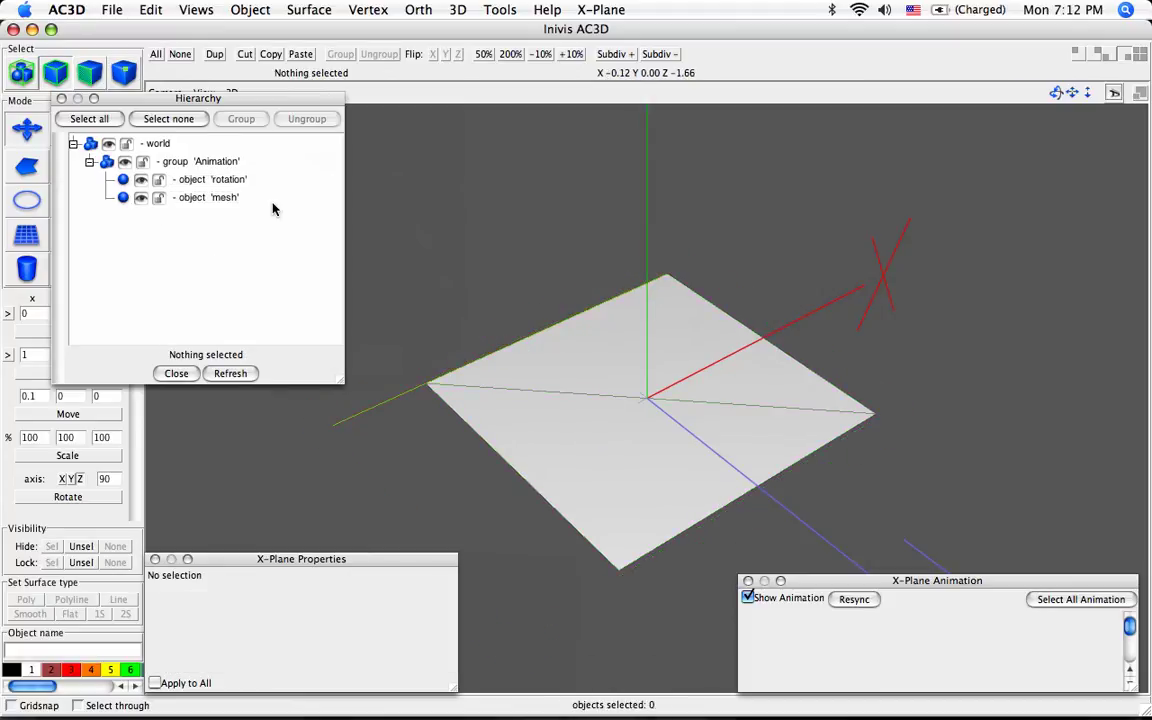
click(218, 180)
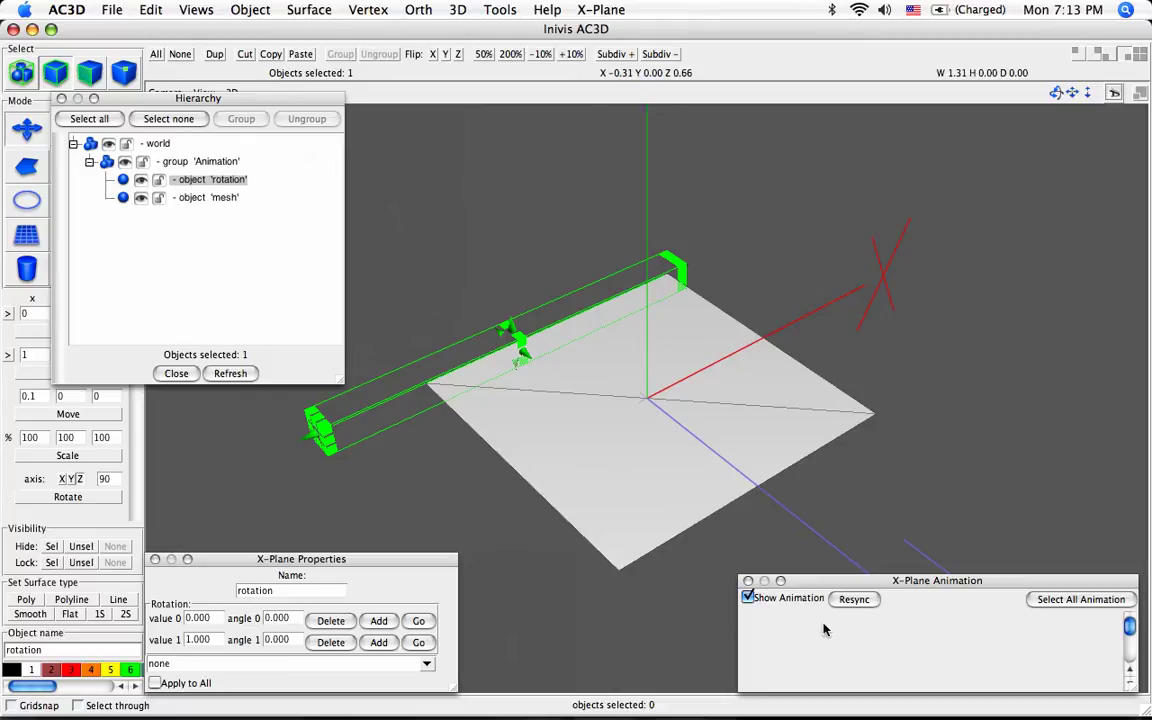
double_click(272, 640)
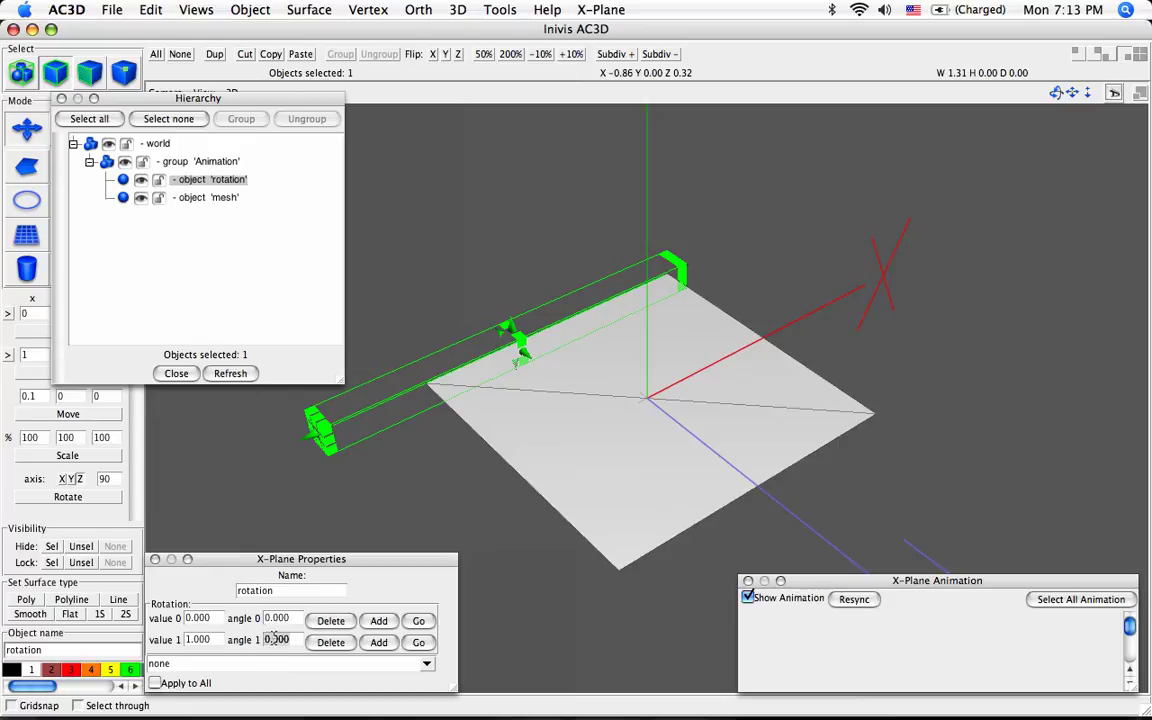
text(6)
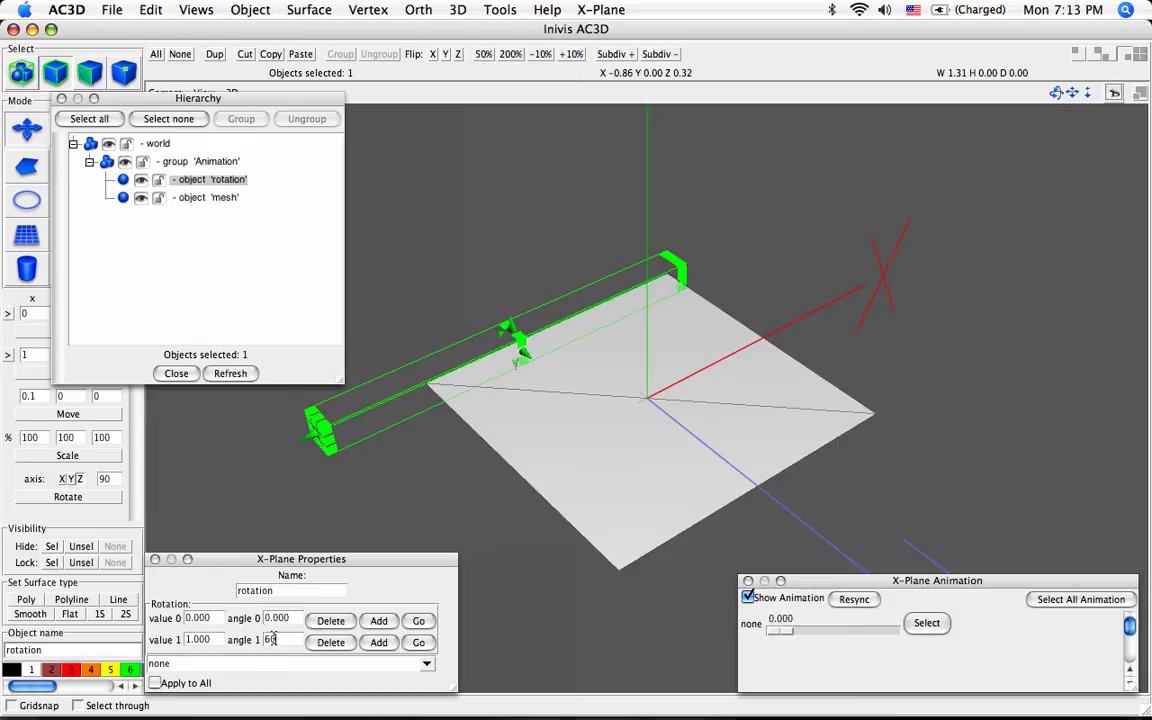
text(0)
drag(533, 593, 490, 518)
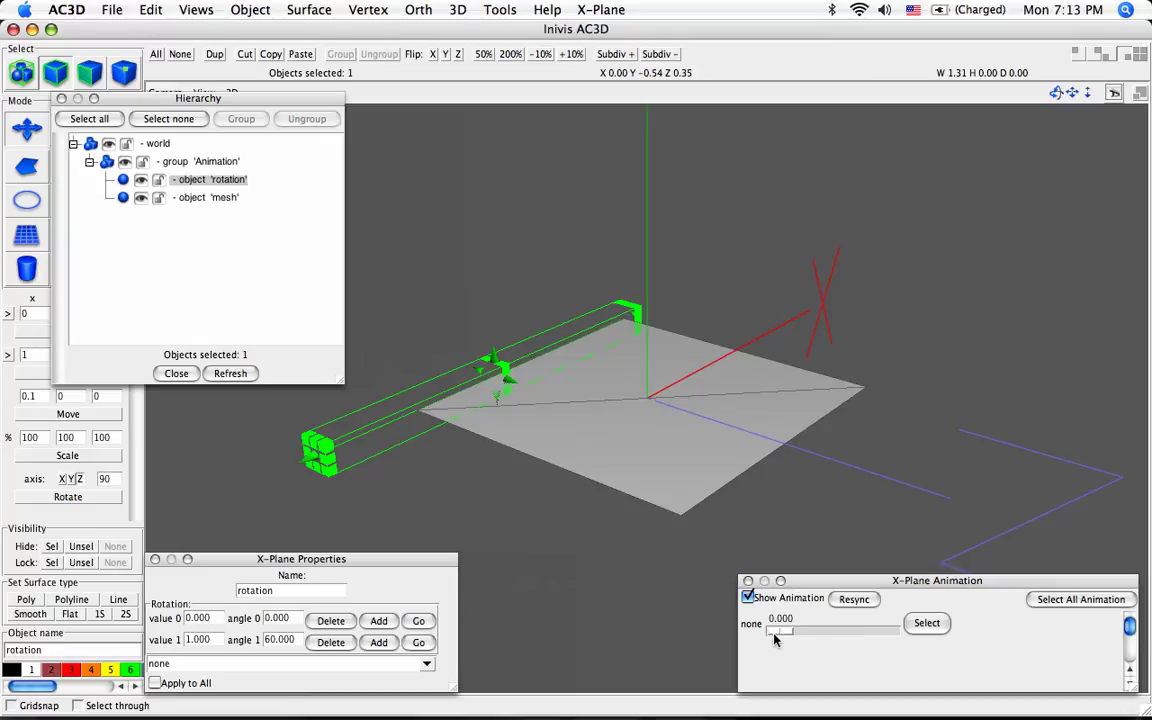
drag(775, 639, 744, 624)
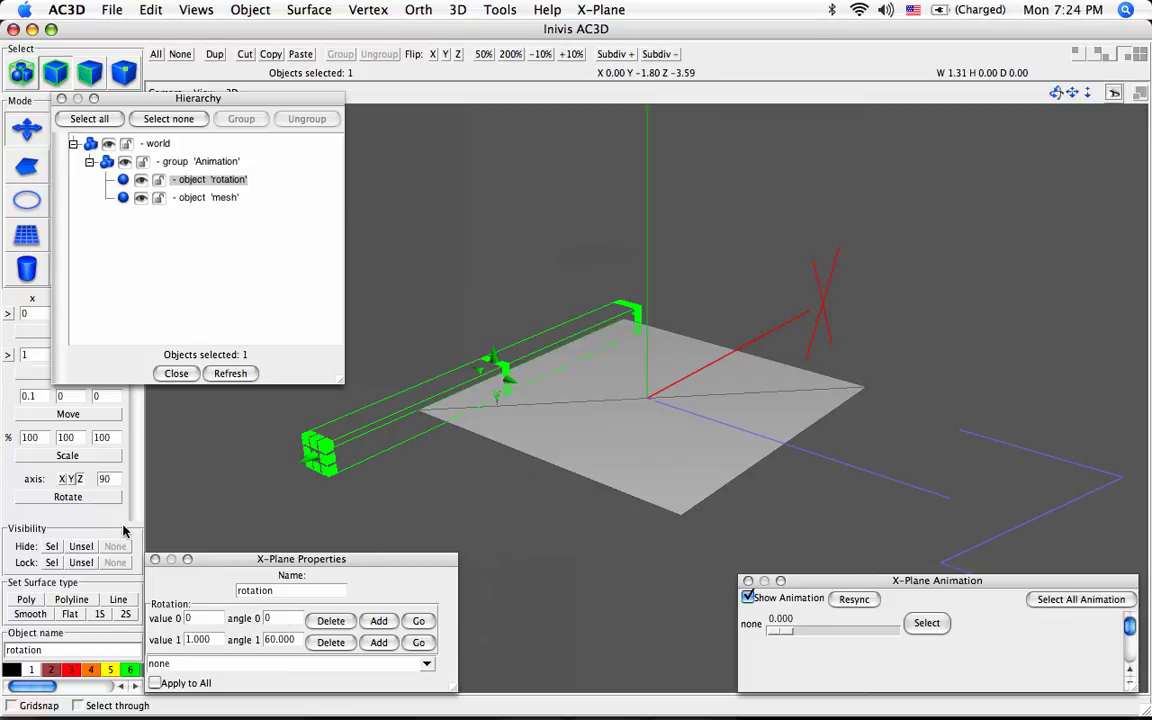
Extend the rotation object's name to 'rotation canopy' in X-Plane Properties
double_click(287, 592)
click(290, 593)
text(a)
key(BackSpace)
text(canopy)
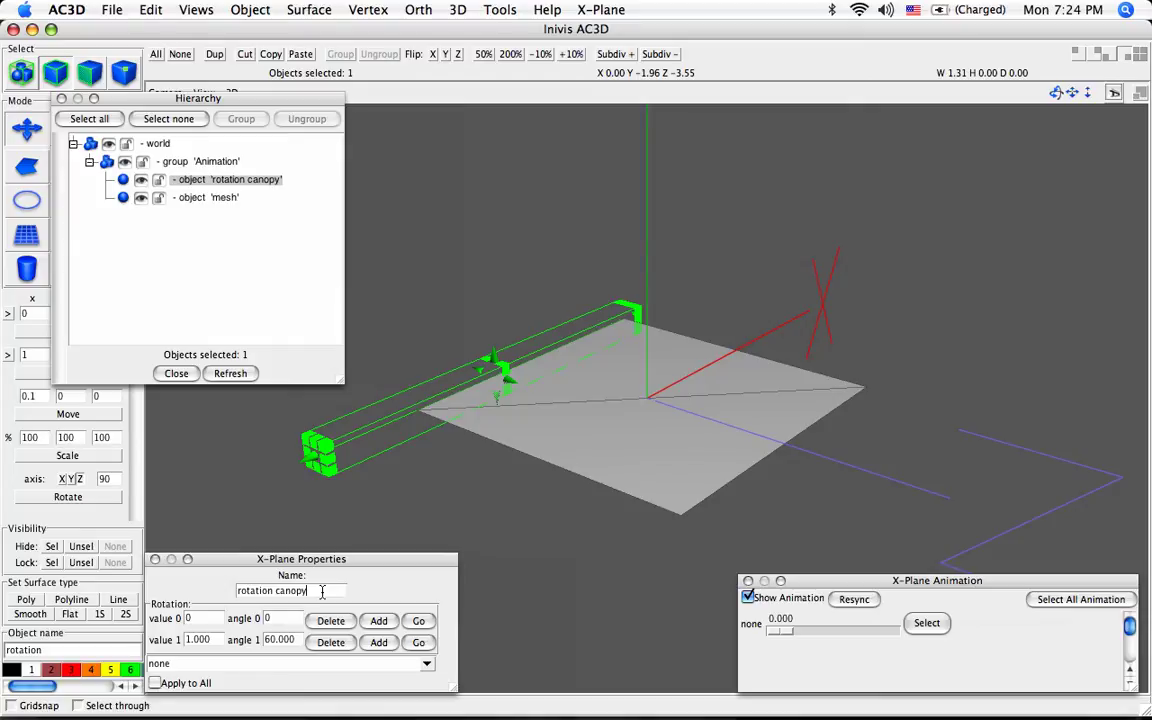
click(250, 181)
click(427, 667)
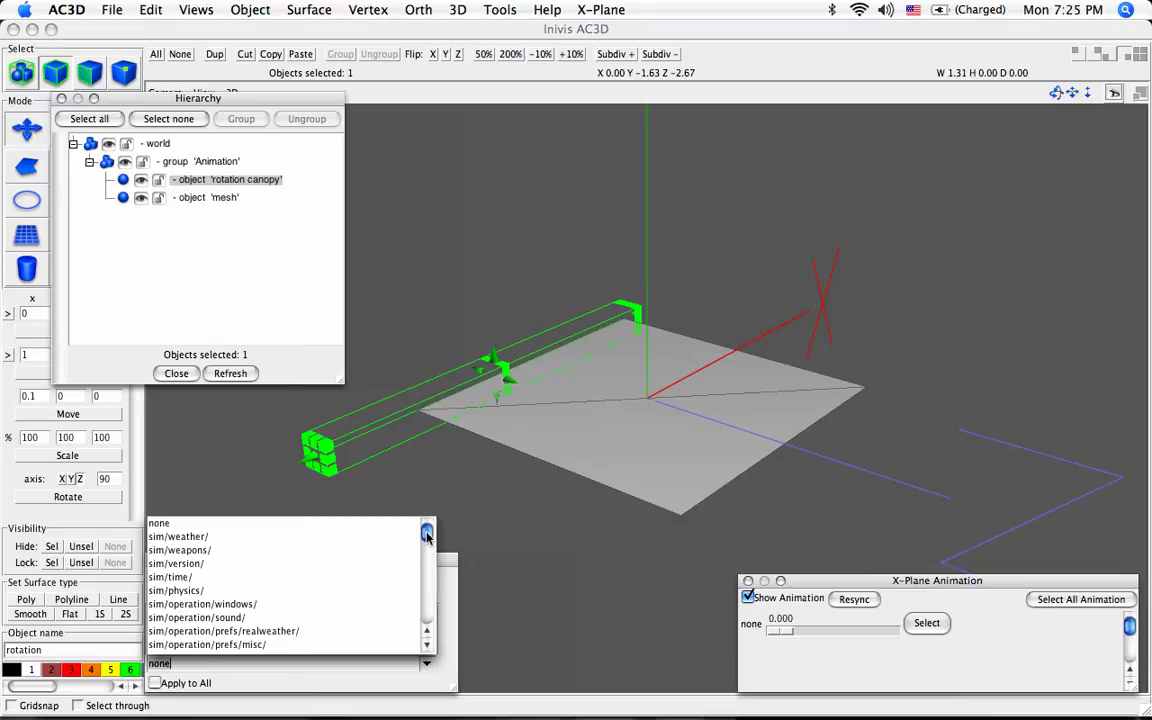
drag(427, 536, 428, 589)
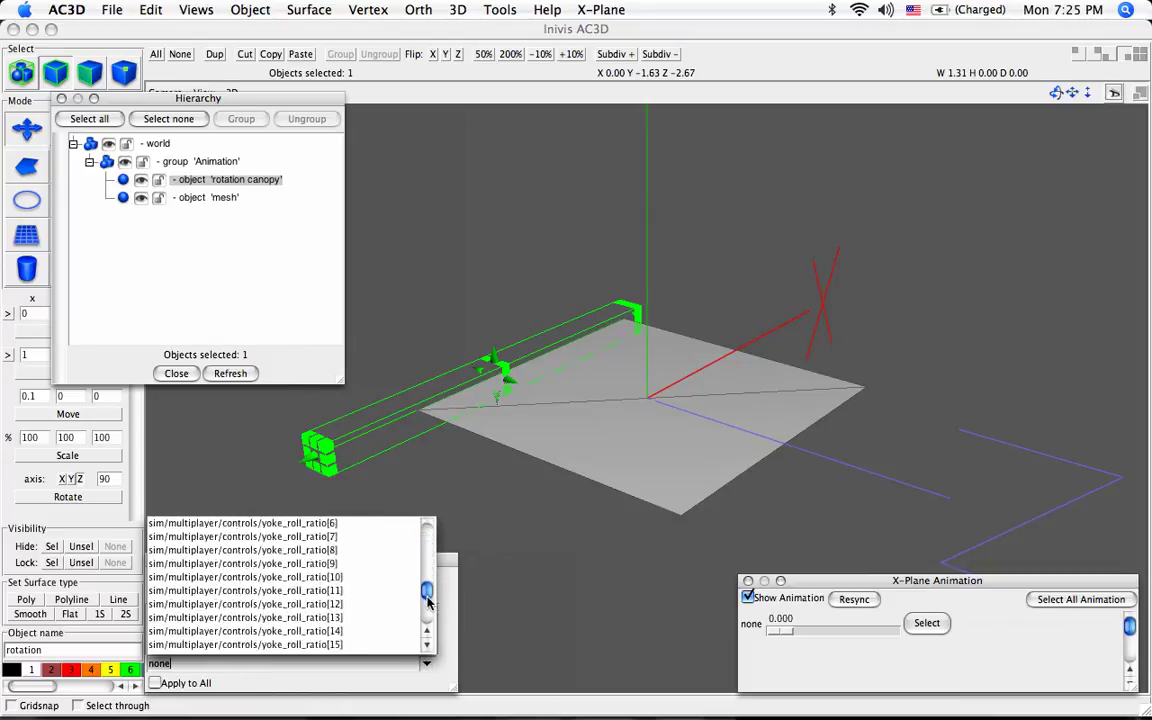
drag(427, 600, 427, 532)
click(305, 524)
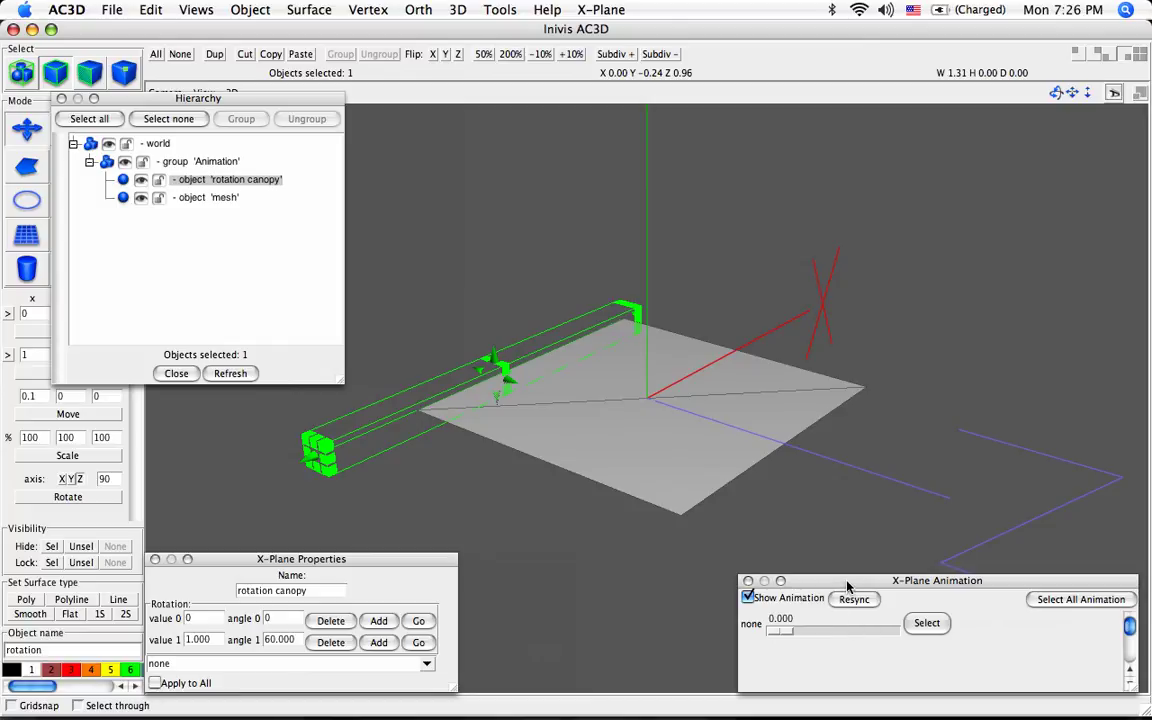
Drag the Animation slider to swing the canopy plate about halfway through its rotation
drag(848, 580, 848, 514)
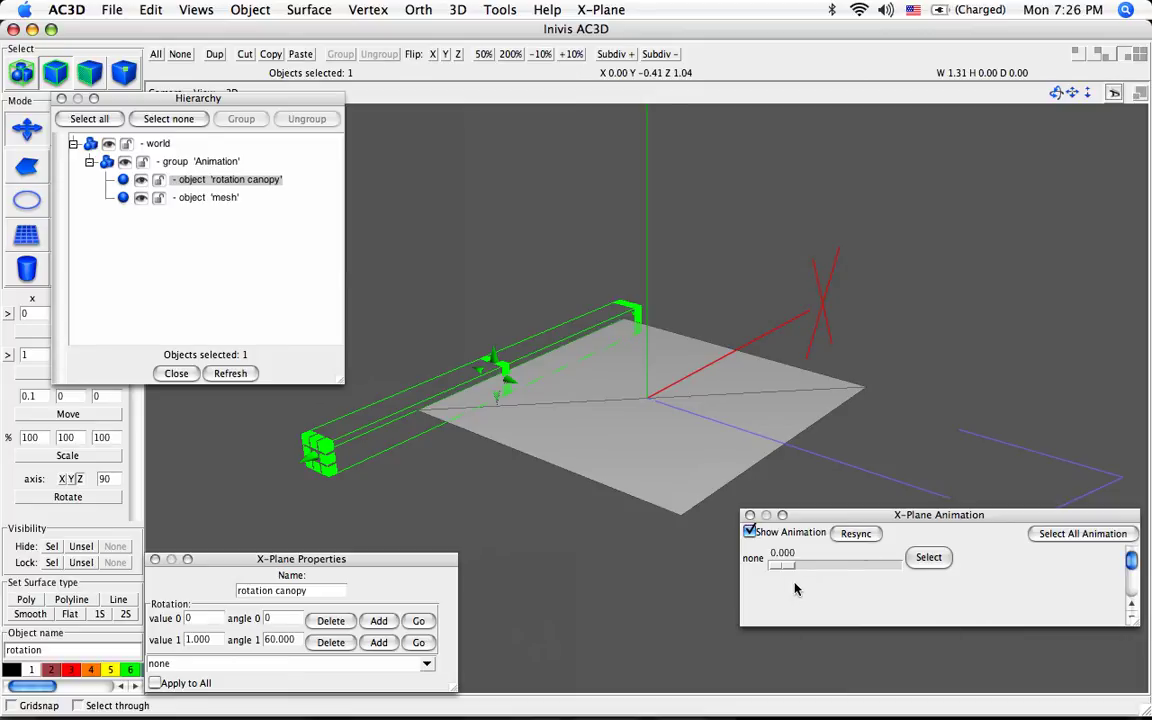
mouse_move(785, 566)
mouse_down()
mouse_move(829, 569)
mouse_move(792, 567)
mouse_up()
drag(815, 519, 819, 583)
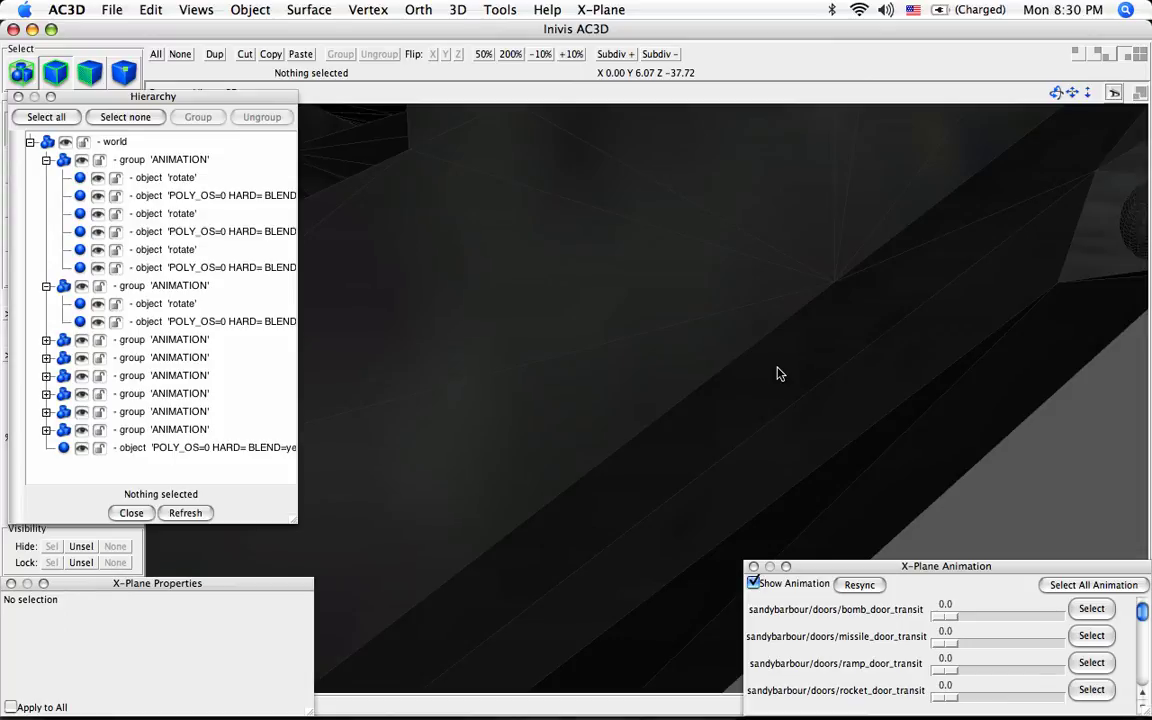
Orbit to a side view of the Longsword and set ramp_door_transit to 99
scroll(780, 373, down, 10)
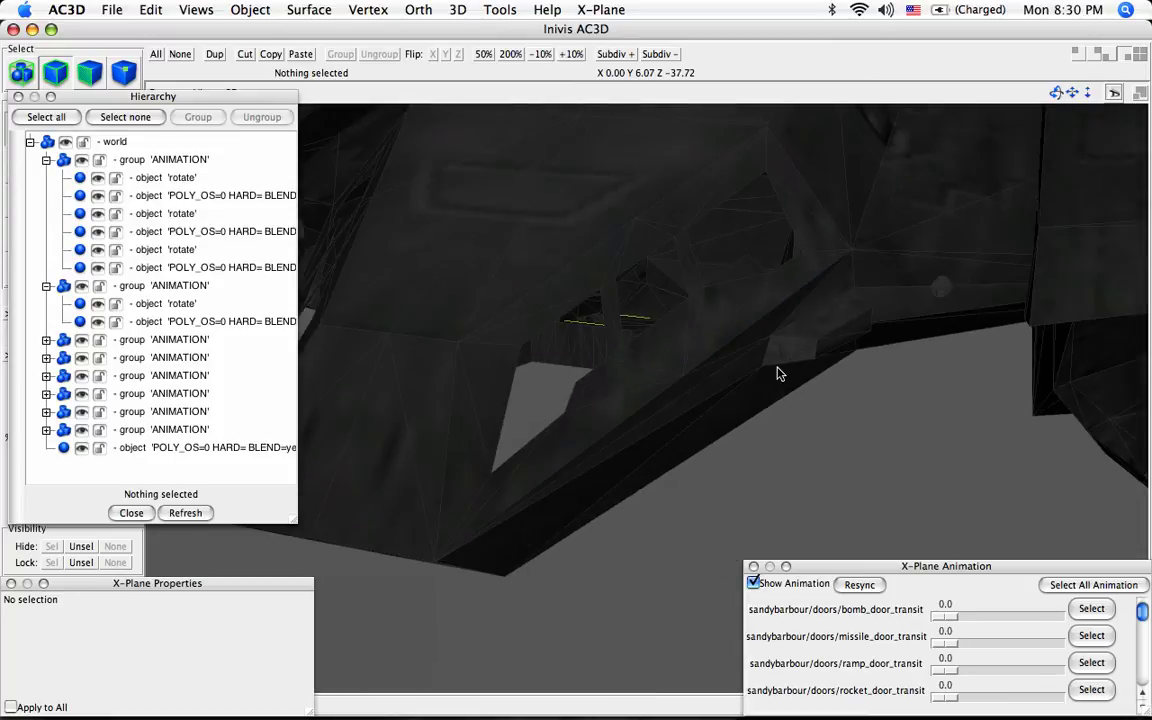
scroll(780, 373, down, 3)
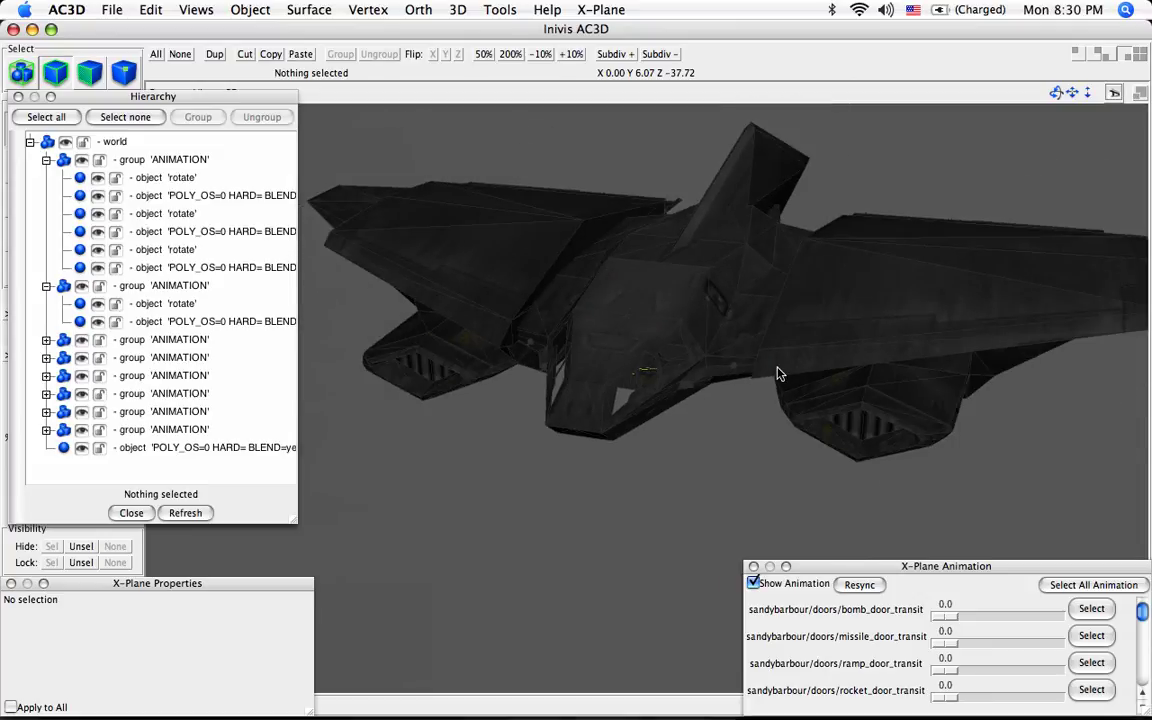
scroll(780, 373, down, 2)
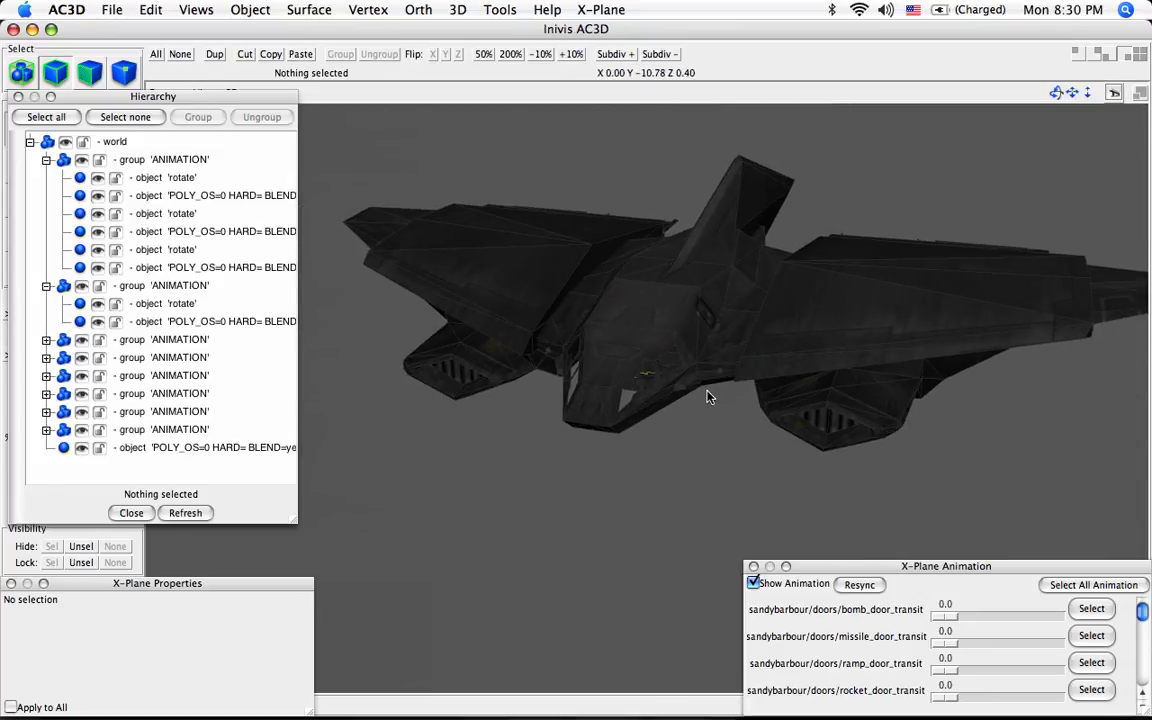
drag(707, 397, 745, 346)
scroll(743, 346, up, 5)
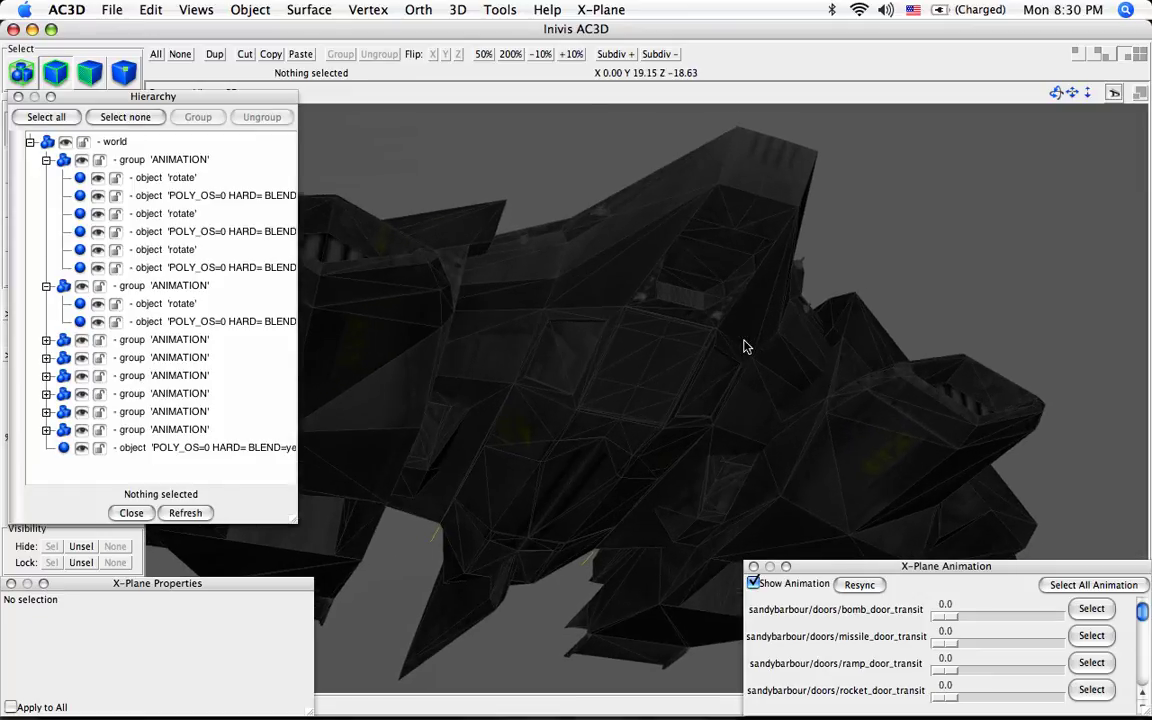
click(663, 368)
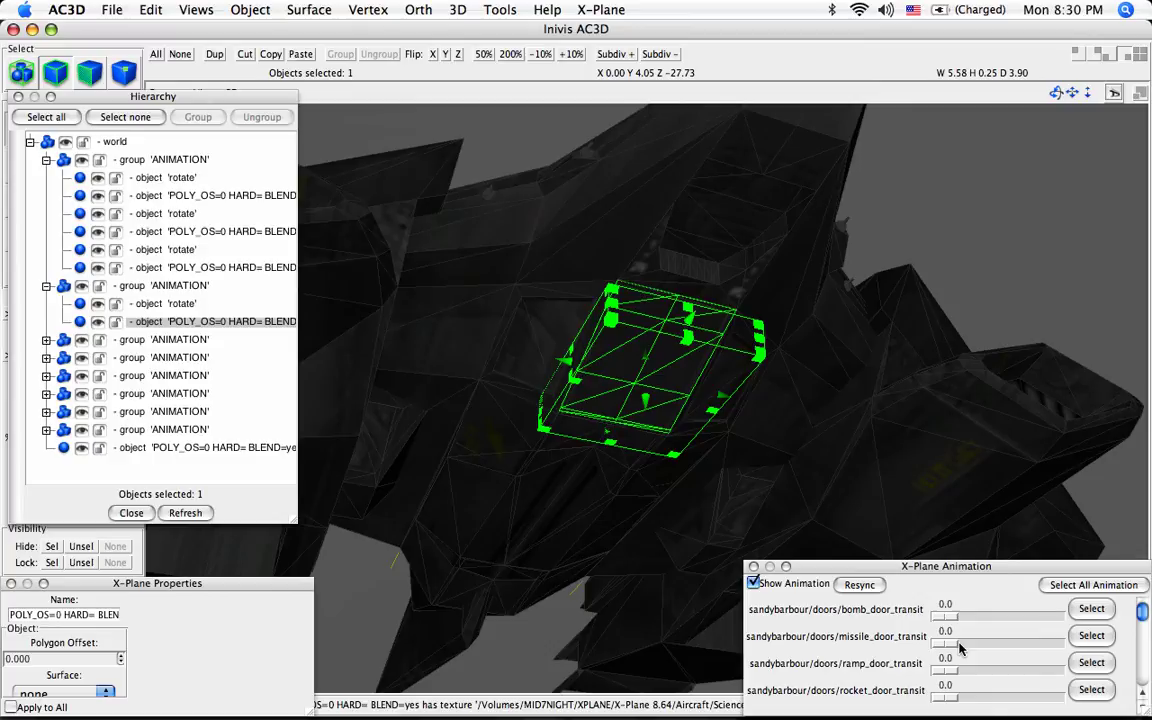
drag(817, 407, 836, 445)
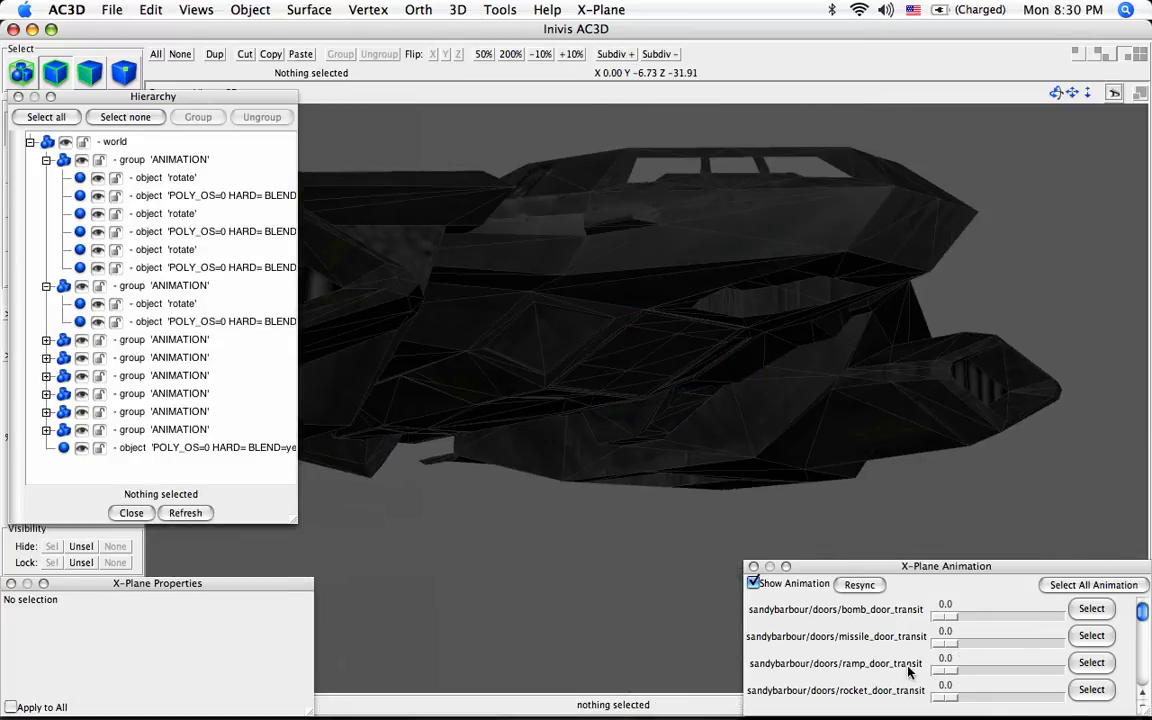
drag(944, 671, 1060, 678)
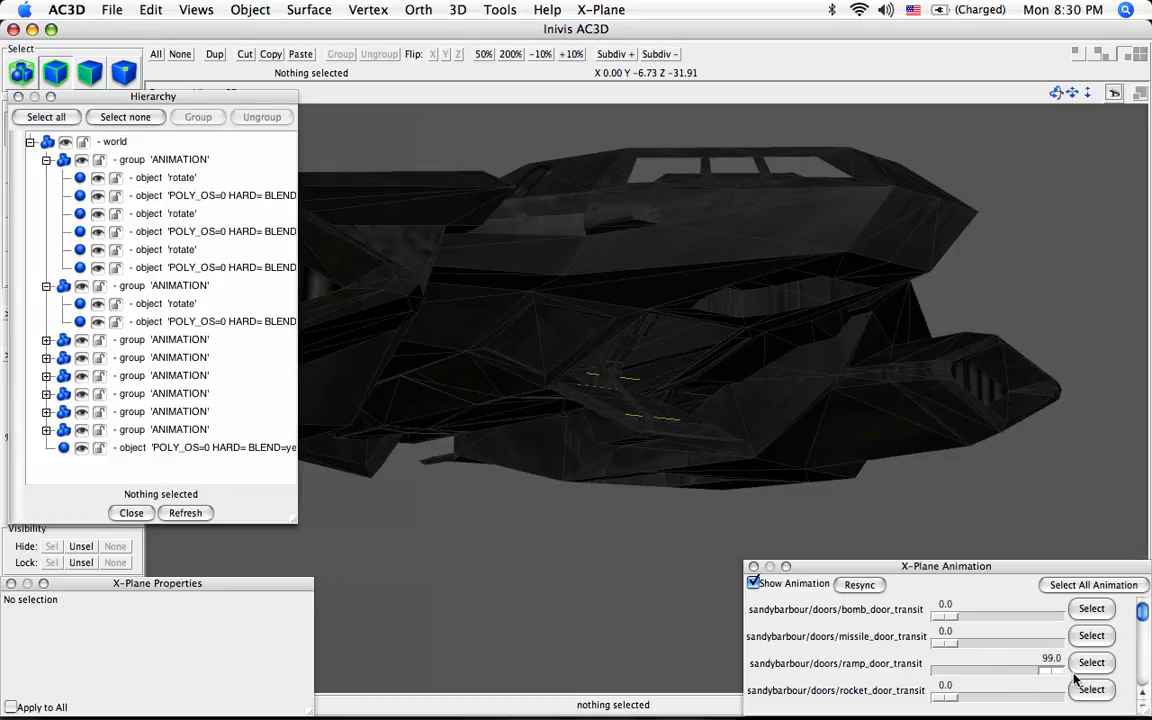
scroll(798, 446, up, 3)
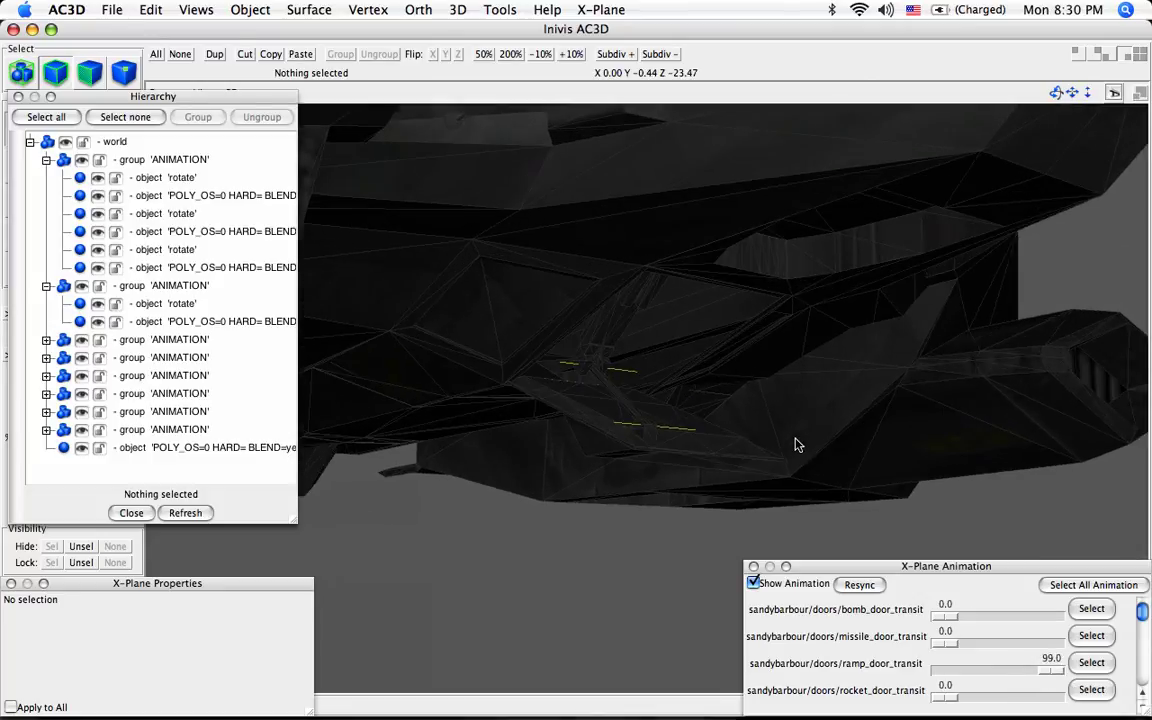
click(815, 419)
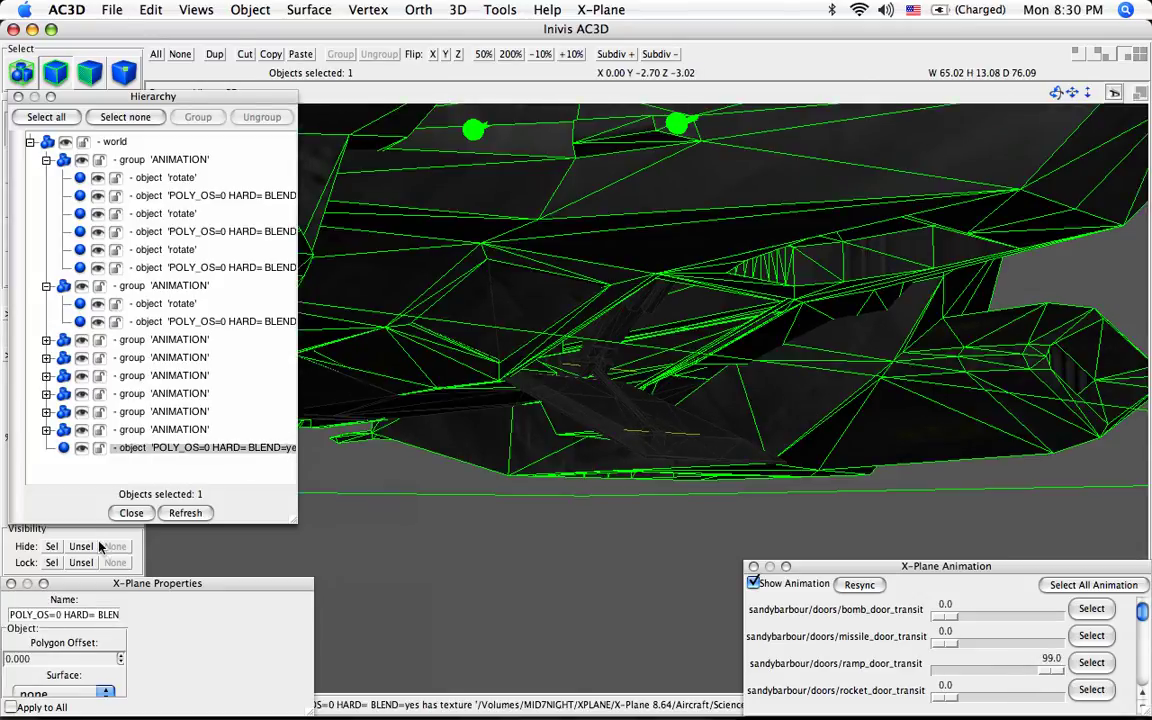
Hide the selected fuselage to expose the ramp door's plates and linkage arms
click(51, 547)
scroll(548, 430, up, 3)
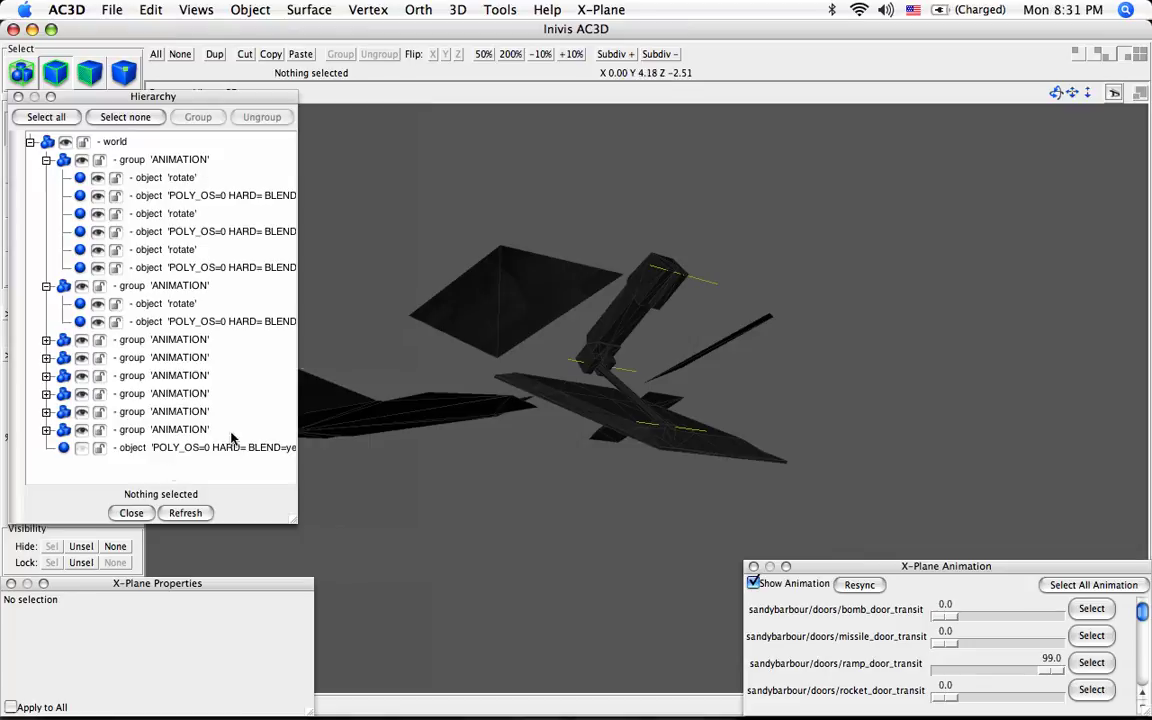
click(166, 178)
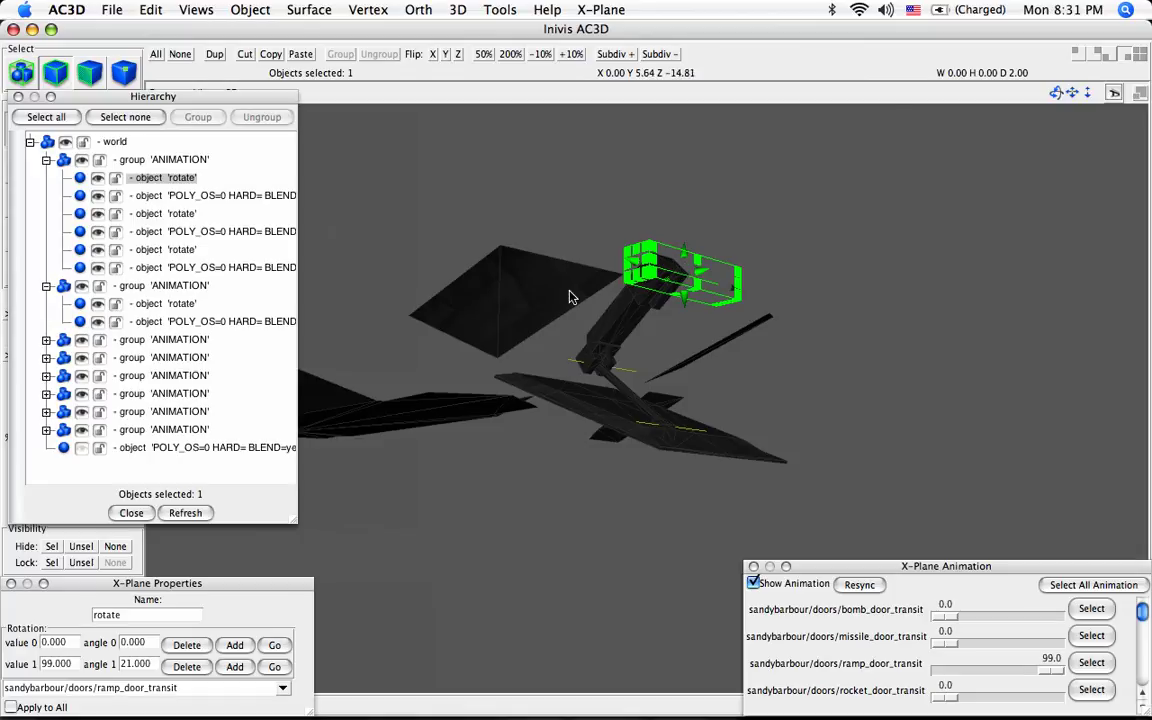
shift+click(165, 214)
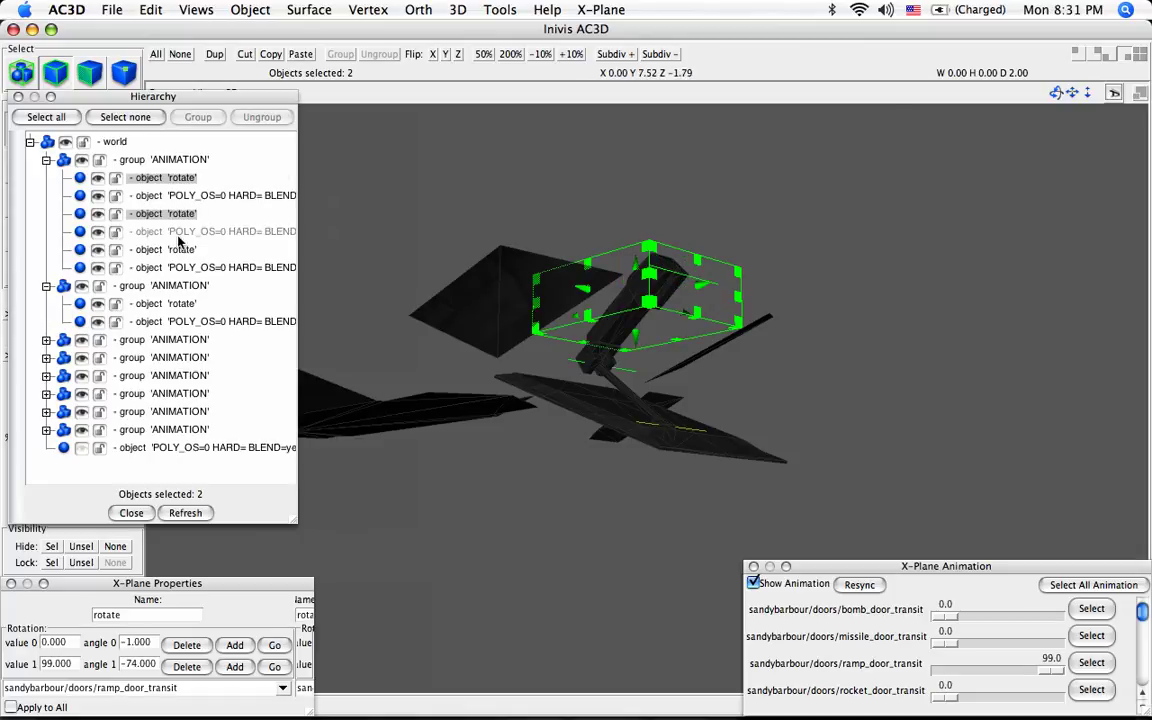
shift+click(177, 250)
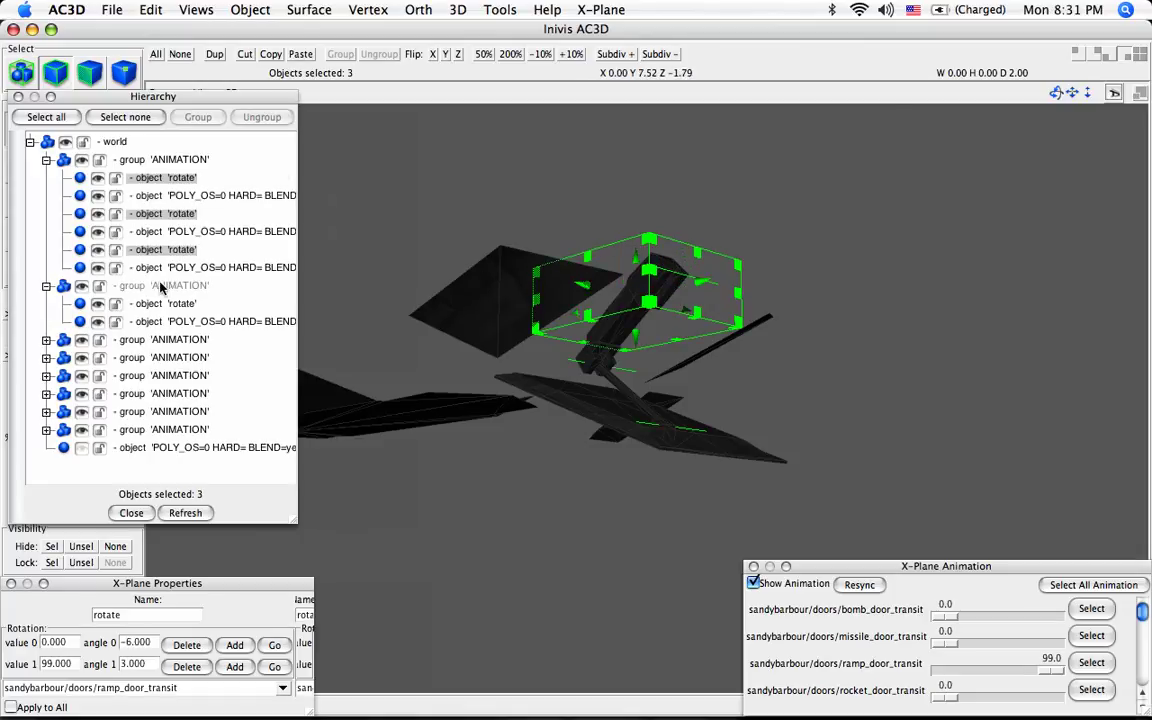
click(157, 250)
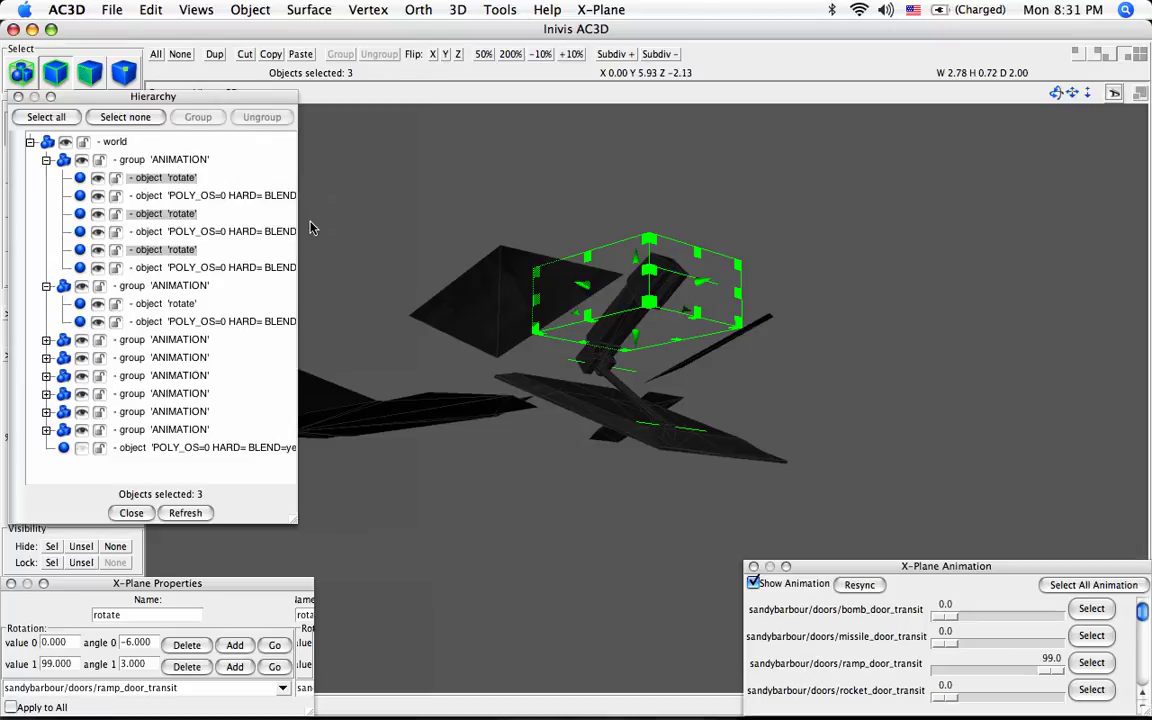
click(313, 224)
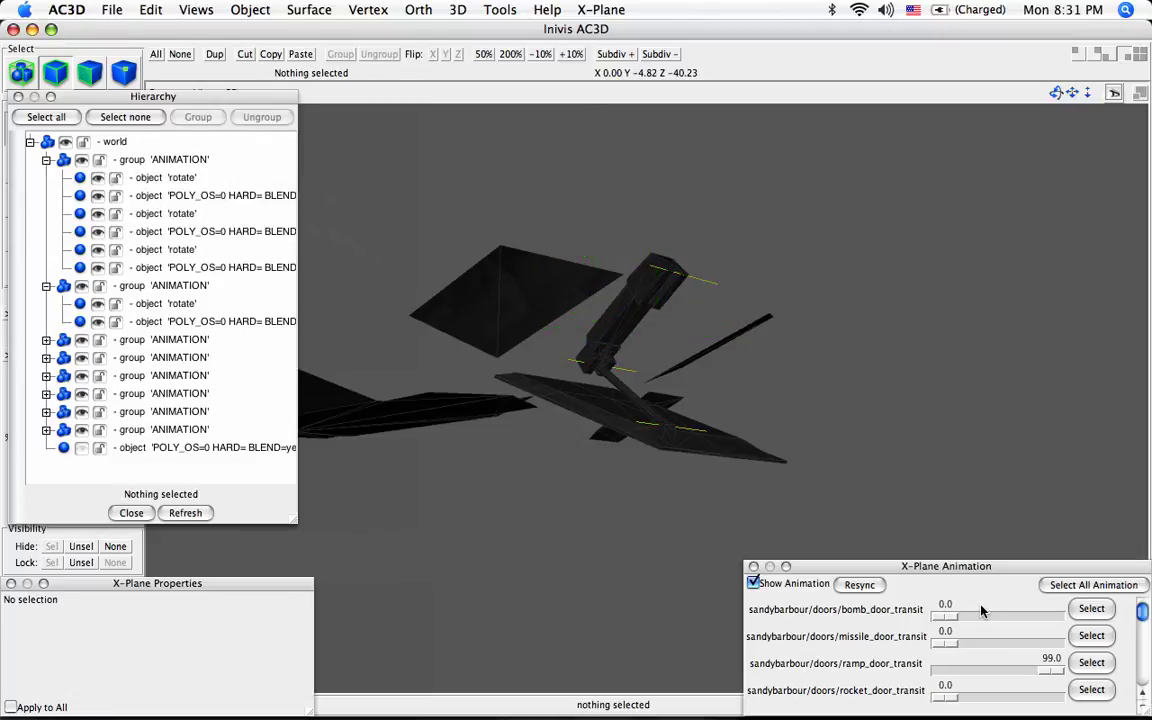
mouse_move(1050, 670)
mouse_down()
mouse_move(965, 663)
mouse_move(1055, 666)
mouse_up()
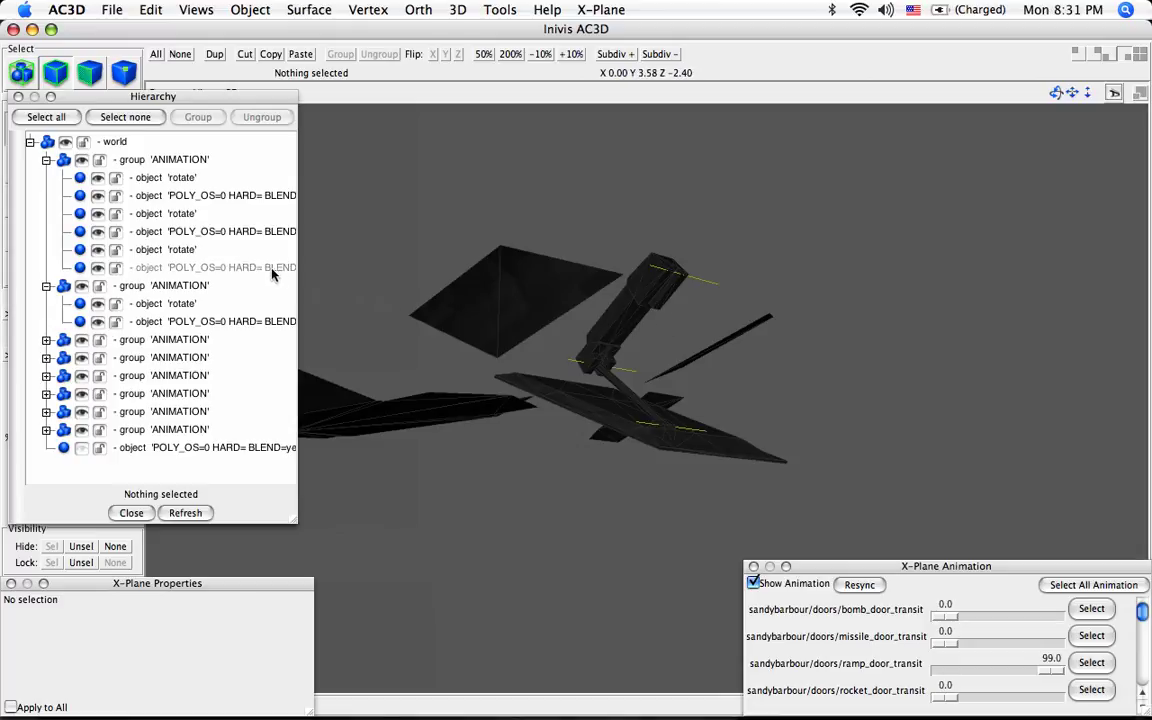
click(182, 231)
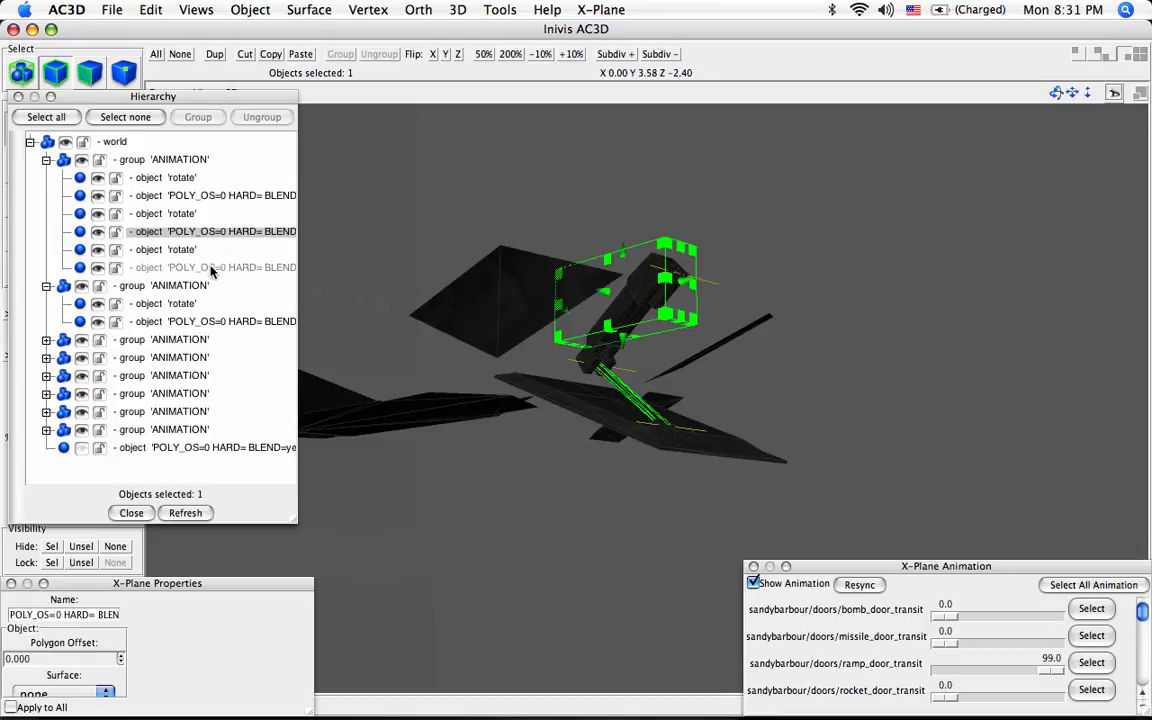
shift+click(195, 266)
shift+click(210, 197)
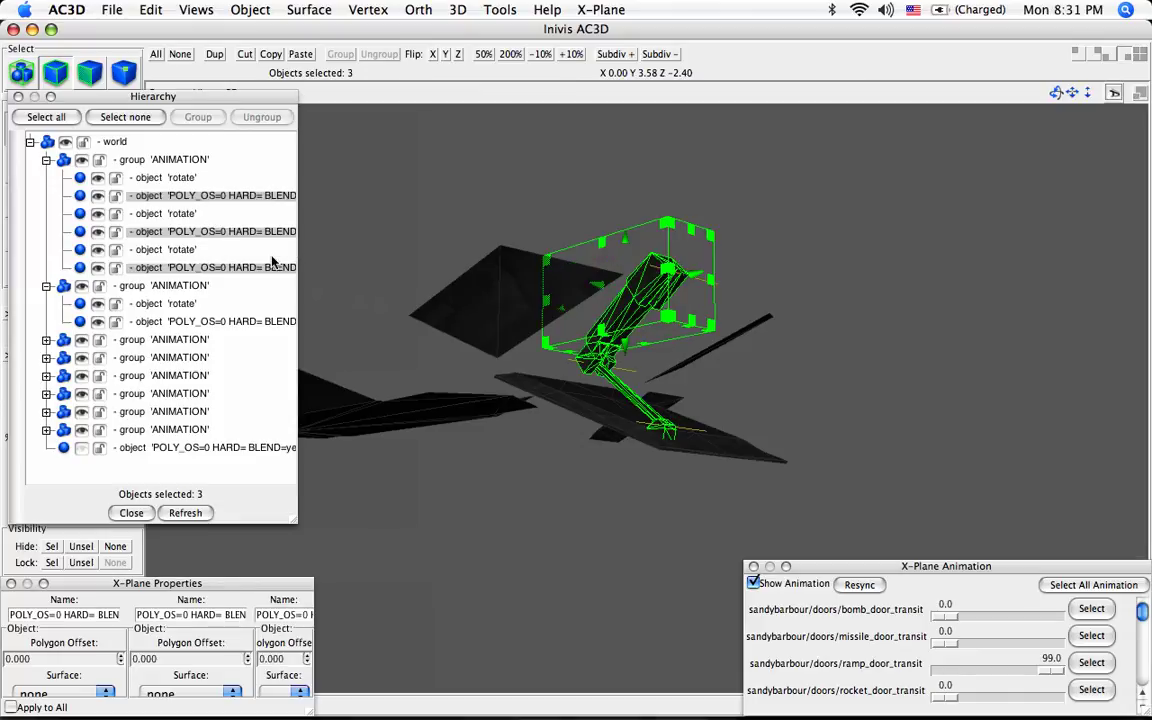
drag(560, 320, 639, 364)
click(627, 368)
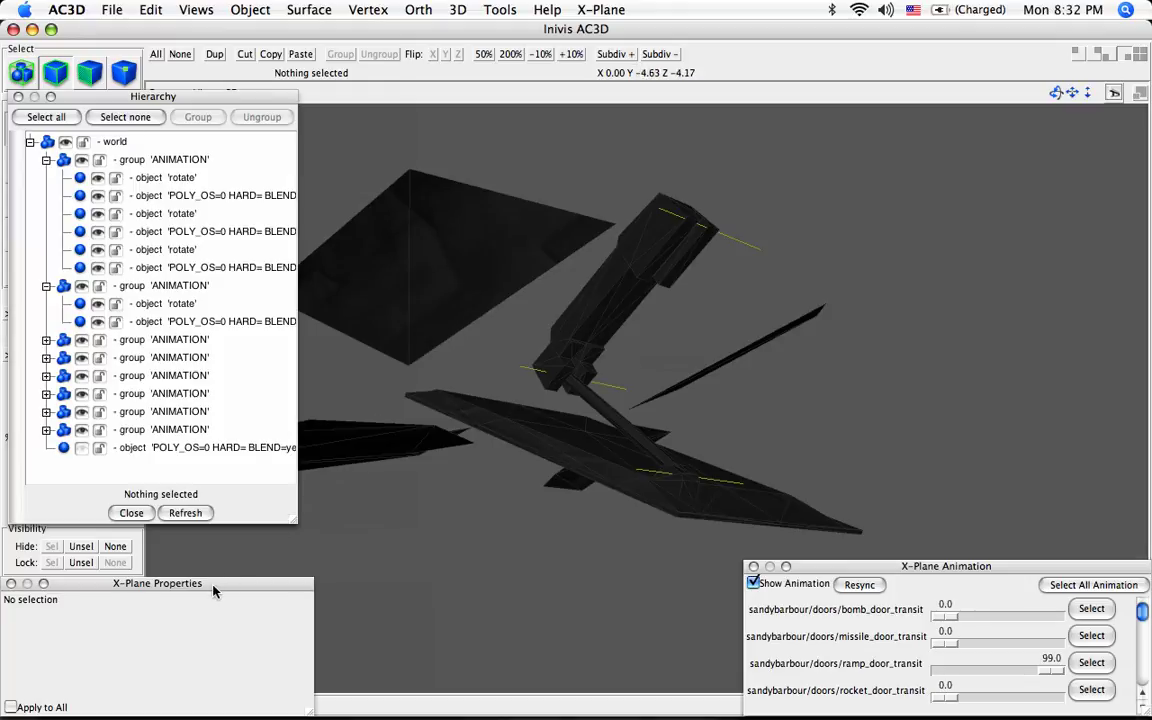
drag(526, 306, 571, 334)
click(183, 177)
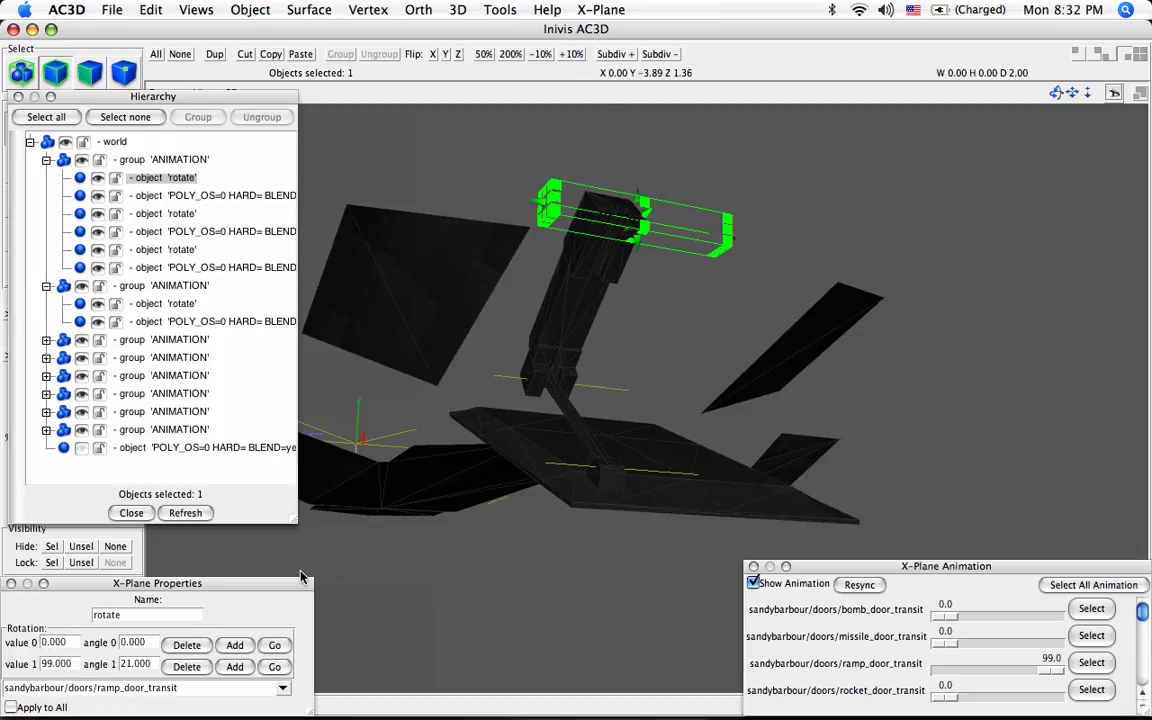
drag(467, 322, 500, 330)
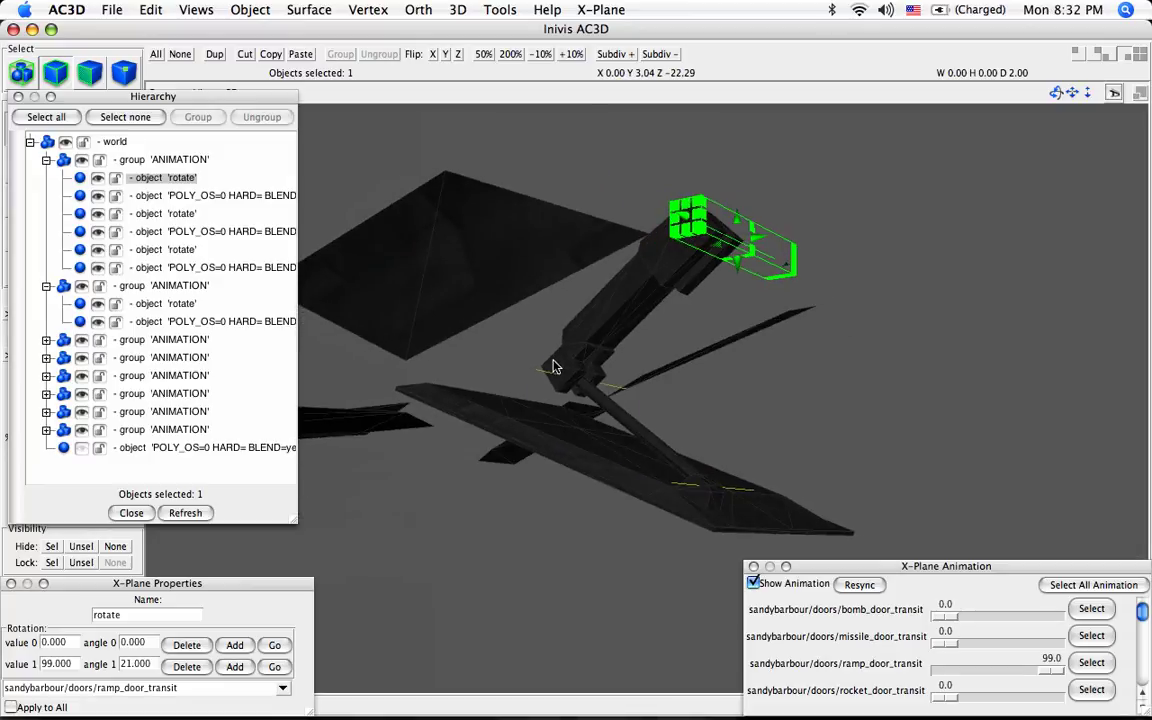
shift+click(130, 195)
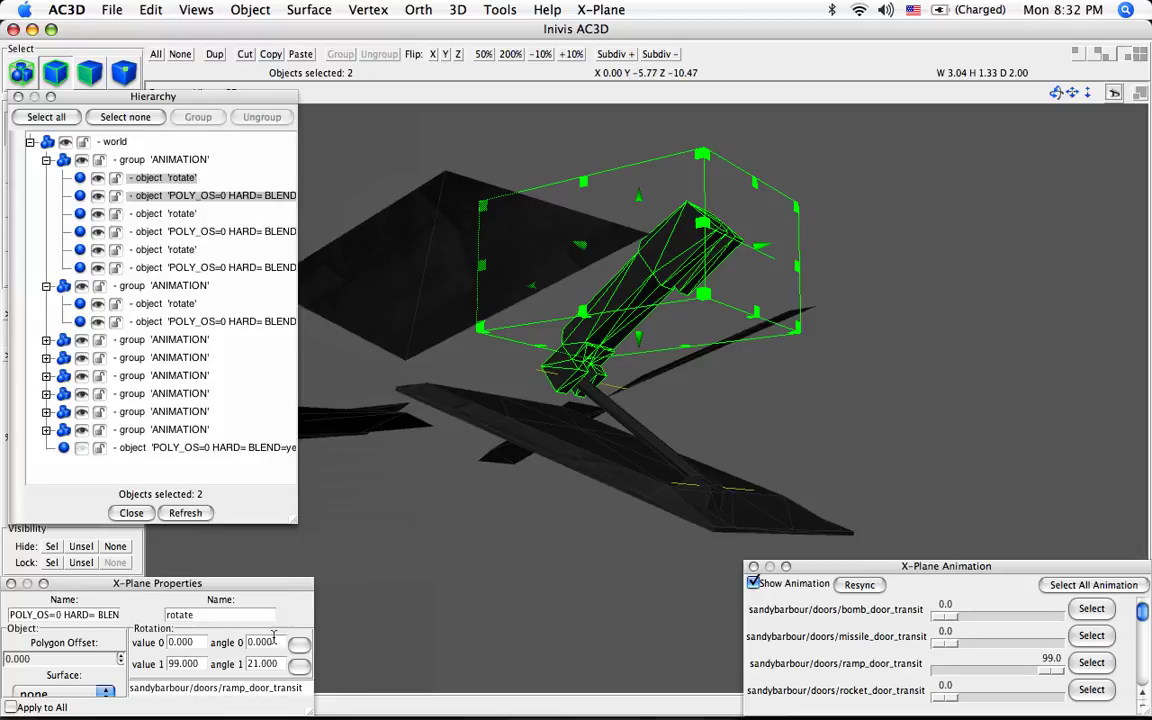
click(412, 643)
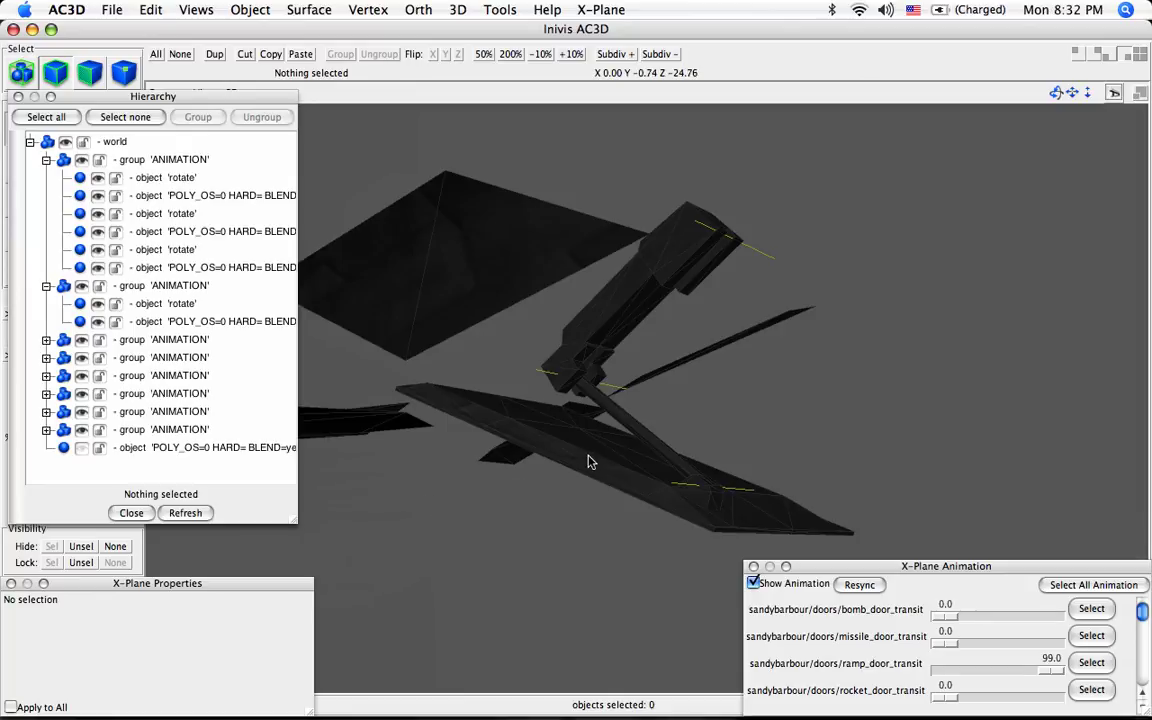
Select the second ramp group's rotate pivot in the Hierarchy and orbit around the ramp
click(190, 321)
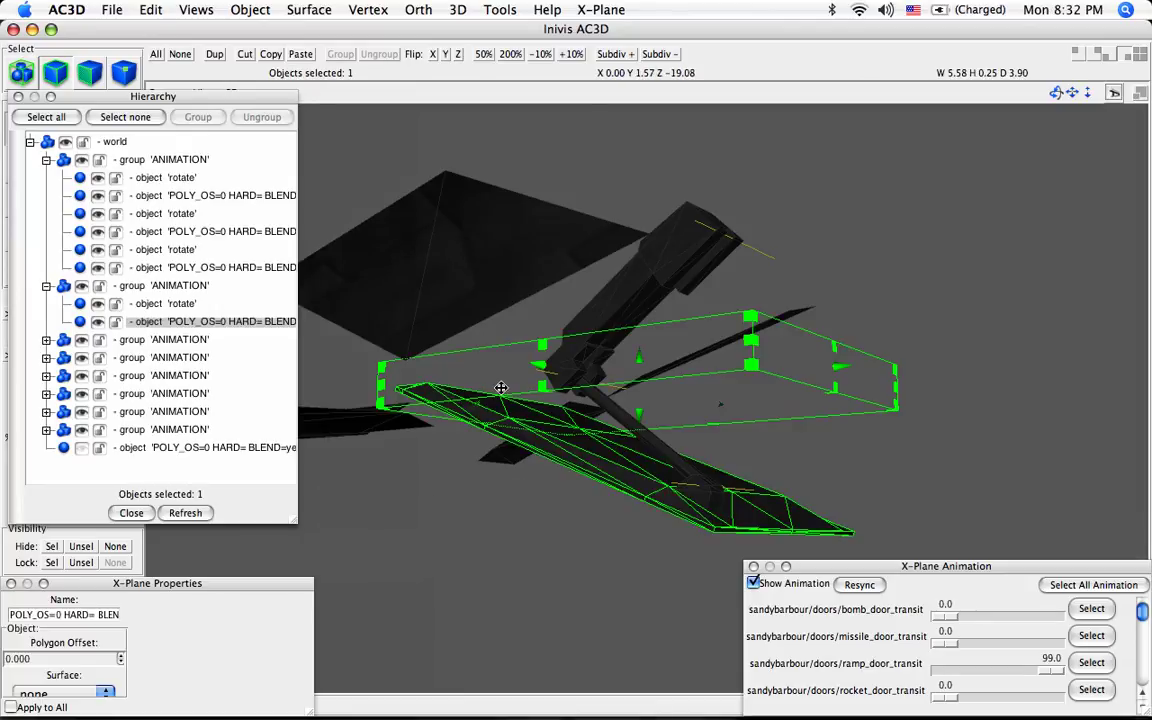
click(173, 303)
drag(372, 330, 472, 398)
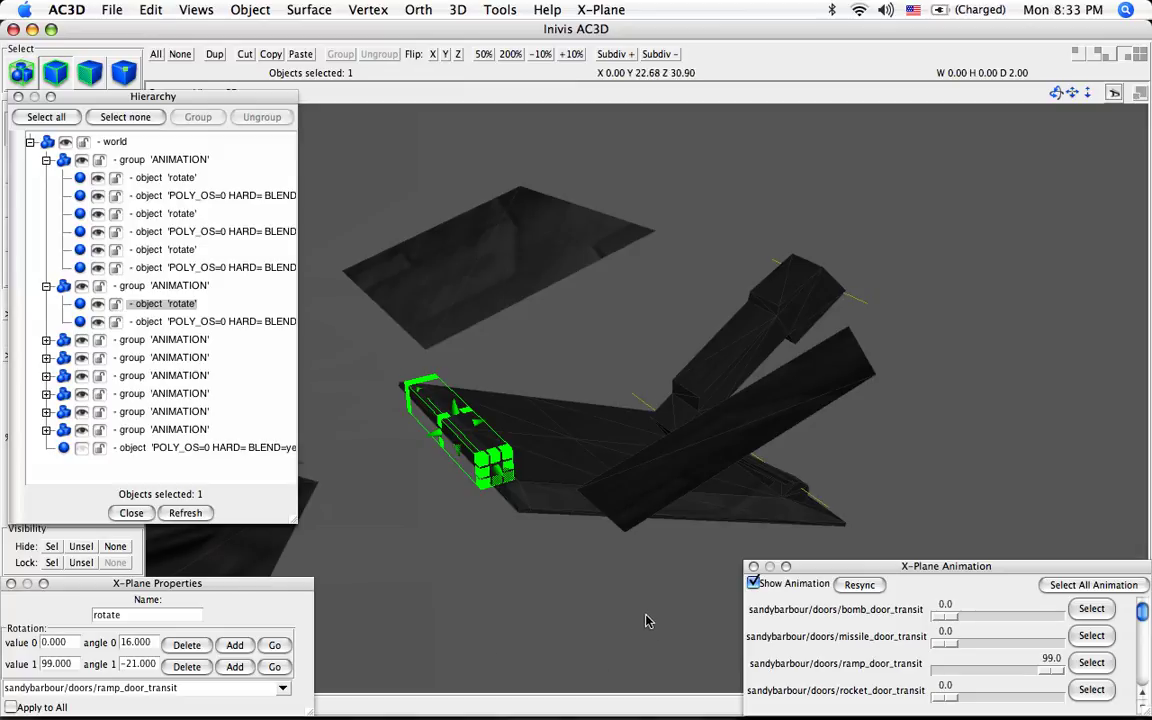
drag(534, 591, 575, 540)
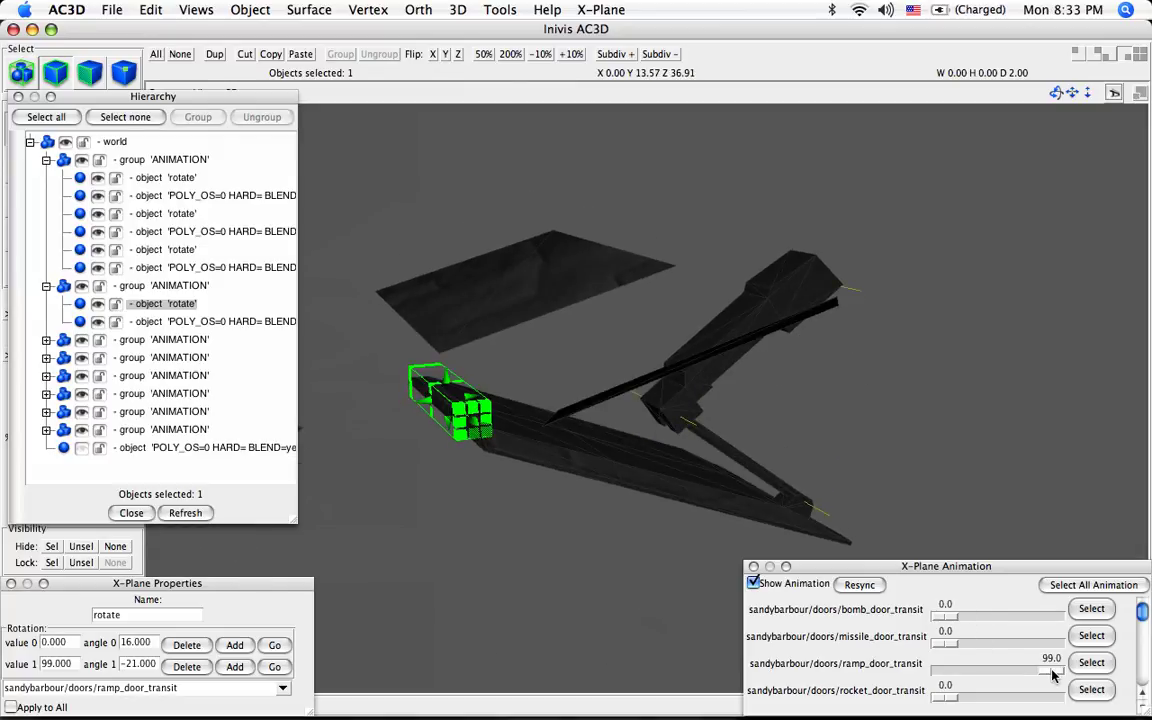
Scrub ramp_door_transit to swing the ramp between its 16° and −21° keyed angles
mouse_move(1052, 676)
mouse_down()
mouse_move(926, 664)
mouse_move(1017, 654)
mouse_move(1056, 664)
mouse_up()
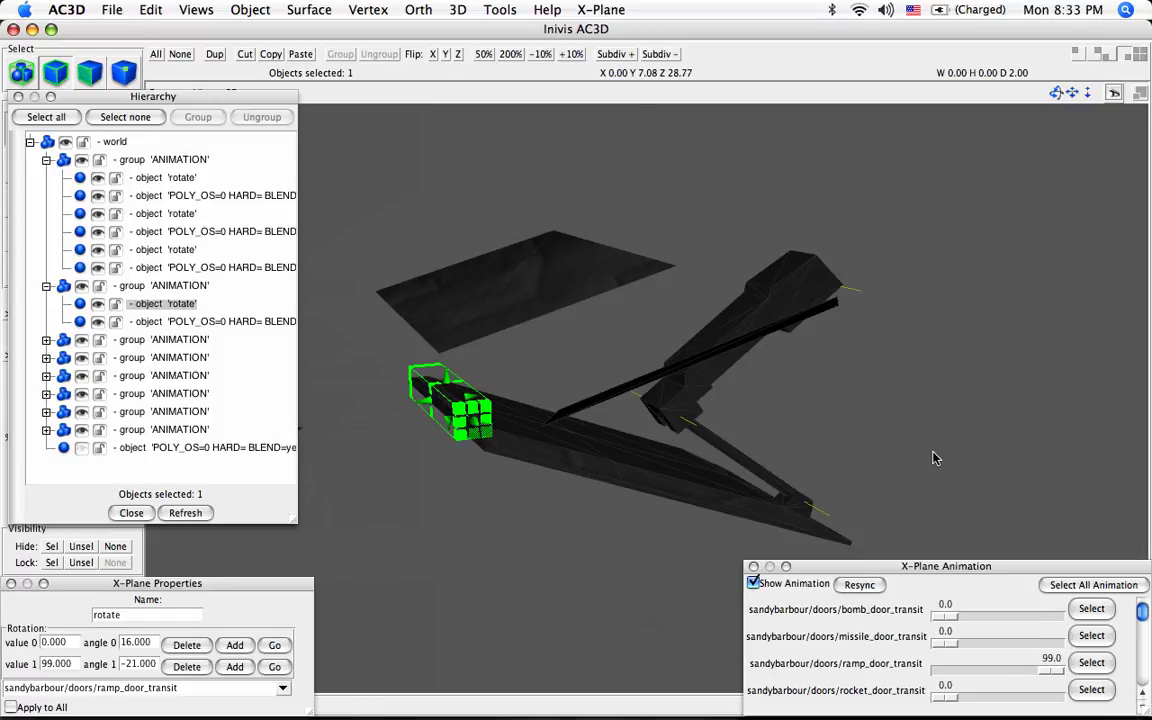
drag(935, 458, 876, 448)
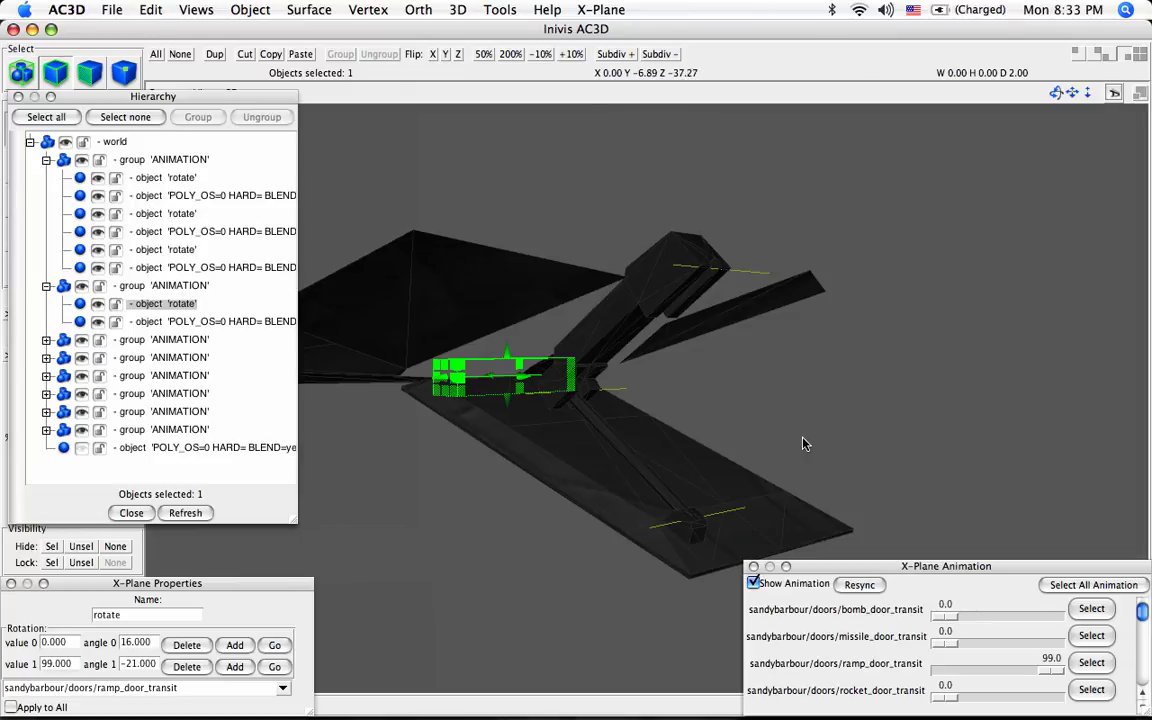
drag(802, 443, 830, 452)
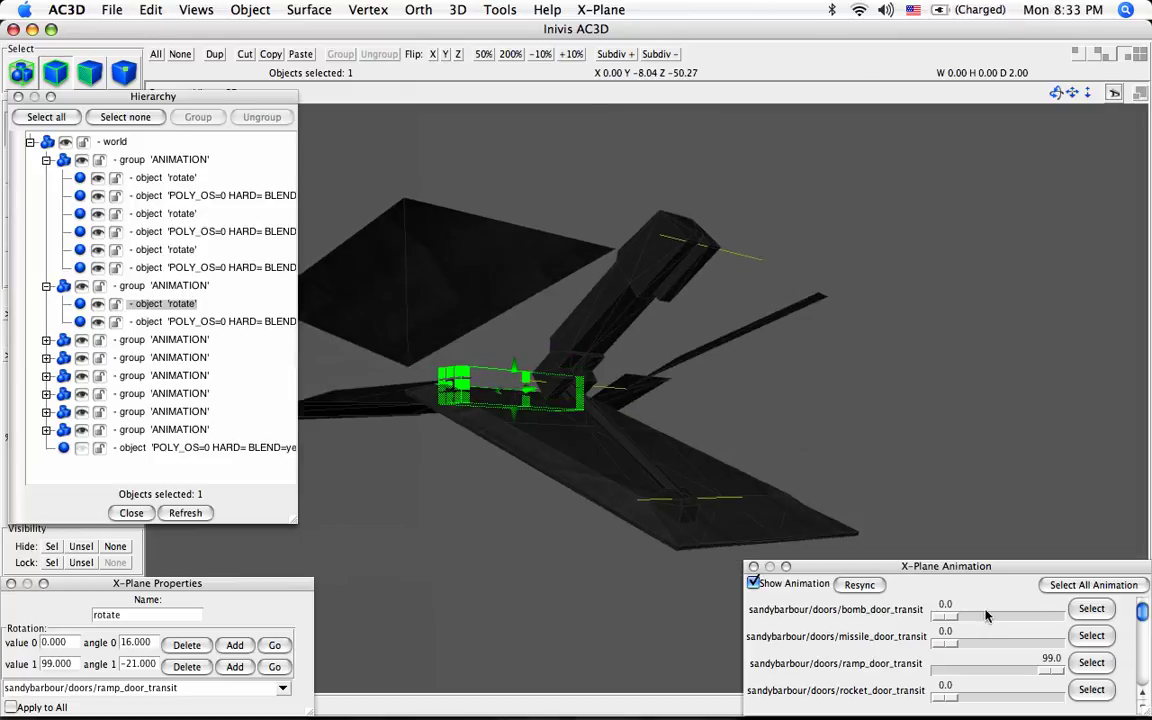
mouse_move(1048, 669)
mouse_down()
mouse_move(958, 669)
mouse_move(1052, 669)
mouse_up()
drag(760, 382, 785, 423)
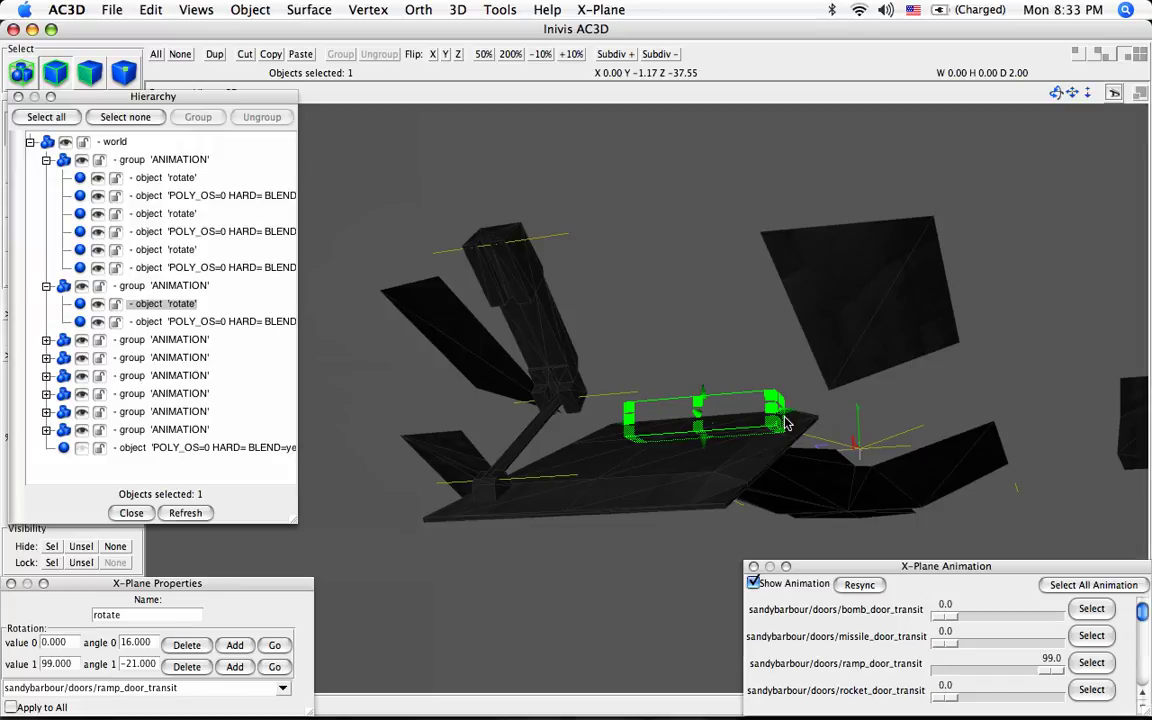